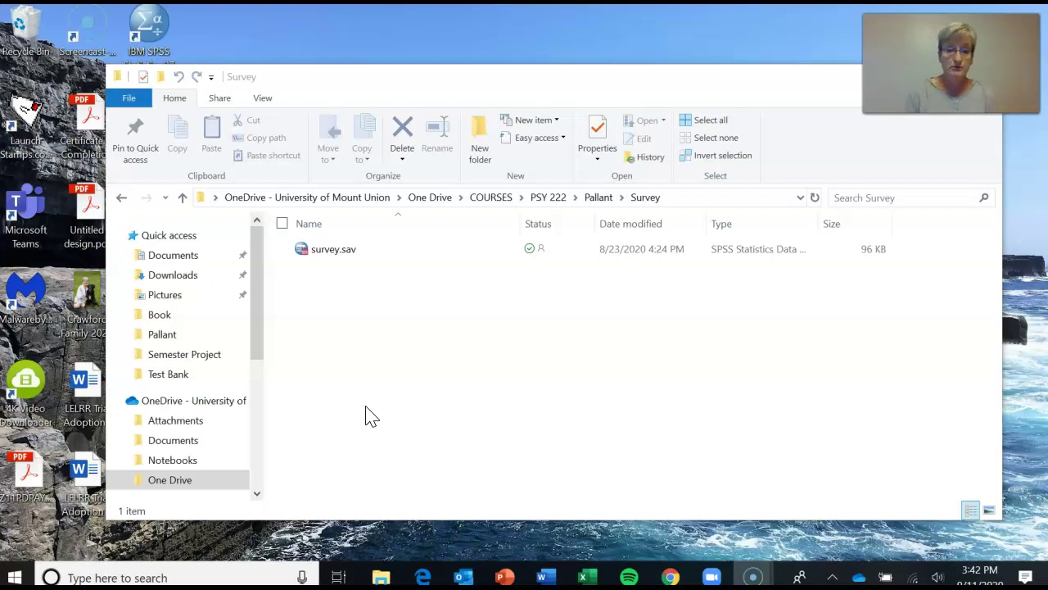
Select survey.sav in the OneDrive > COURSES > PSY 222 > Pallant > Survey folder.
{"action": "left_click", "coordinate": [372, 393]}
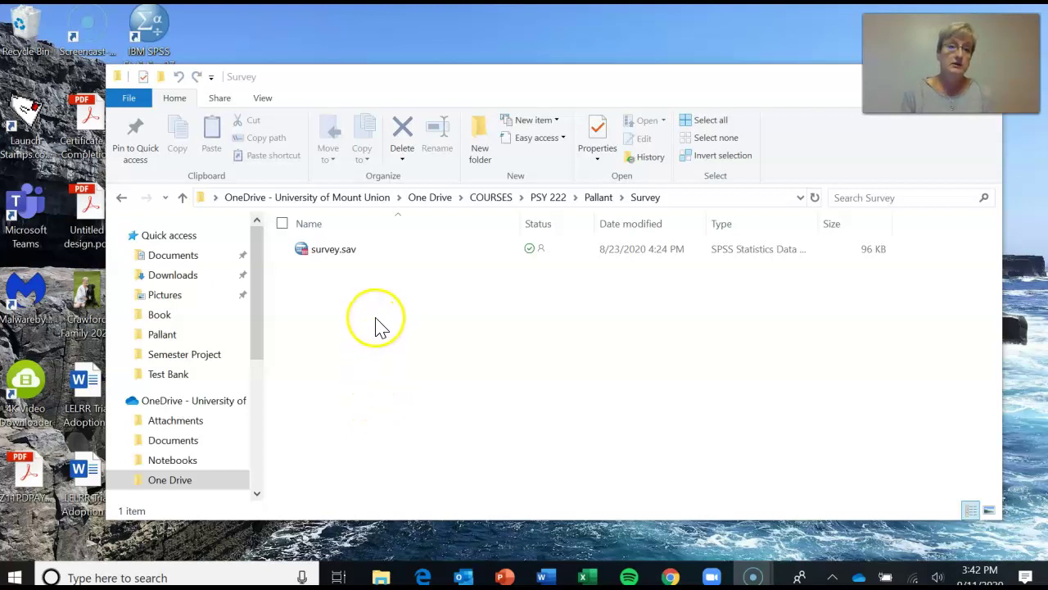
Open survey.sav so it loads in the SPSS Data Editor.
{"action": "double_click", "coordinate": [334, 259]}
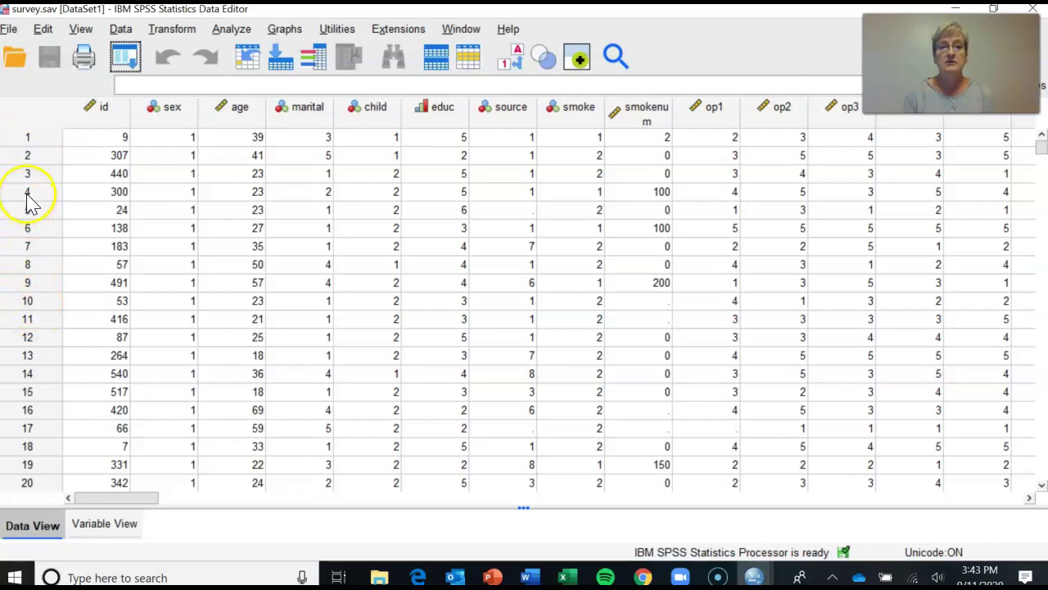
{"action": "scroll", "coordinate": [29, 270], "scroll_direction": "down", "scroll_amount": 2}
{"action": "scroll", "coordinate": [66, 409], "scroll_direction": "down", "scroll_amount": 8}
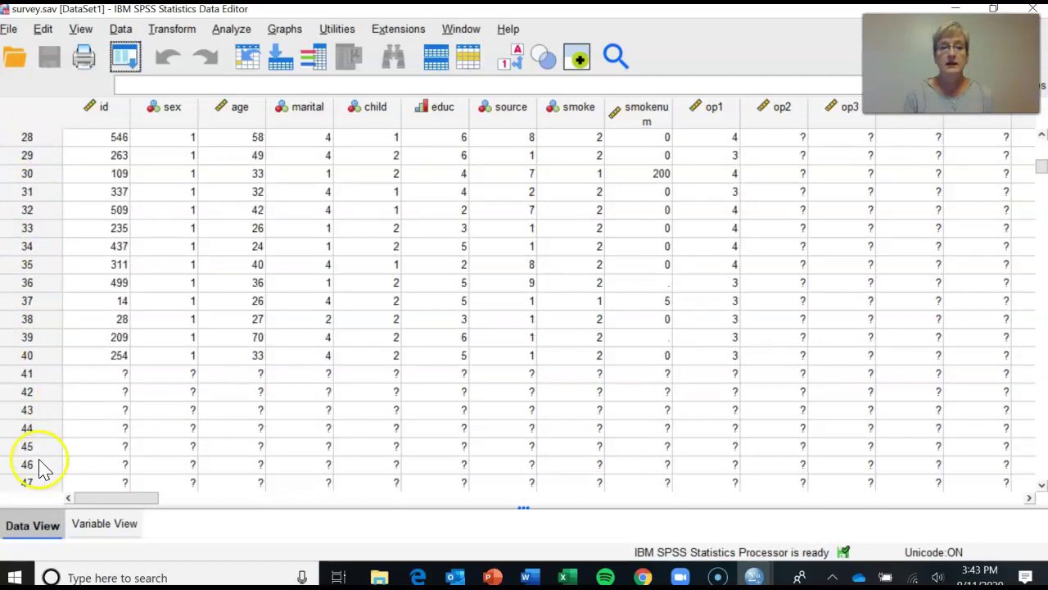
{"action": "scroll", "coordinate": [38, 402], "scroll_direction": "down", "scroll_amount": 10}
{"action": "scroll", "coordinate": [37, 402], "scroll_direction": "up", "scroll_amount": 20}
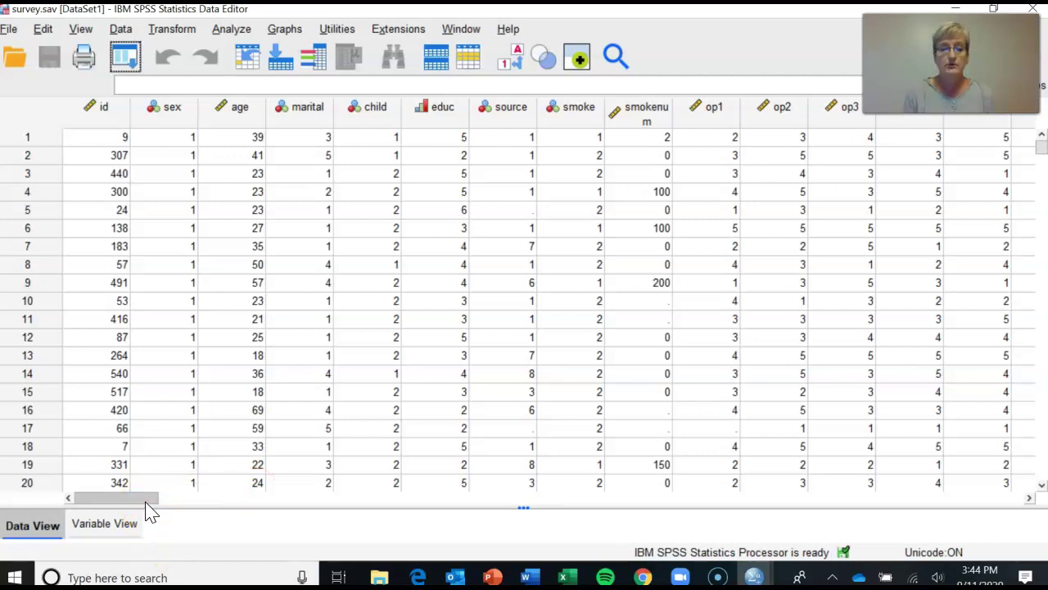
{"action": "left_click_drag", "start_coordinate": [147, 500], "coordinate": [106, 524]}
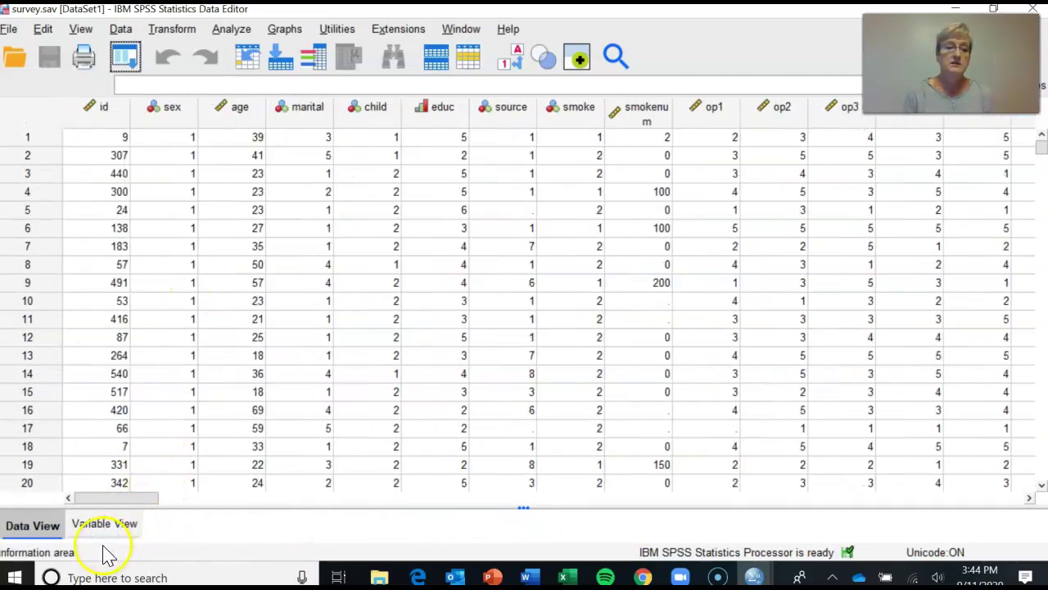
Switch to Variable View and browse survey.sav's variable names, labels and measures.
{"action": "left_click", "coordinate": [112, 526]}
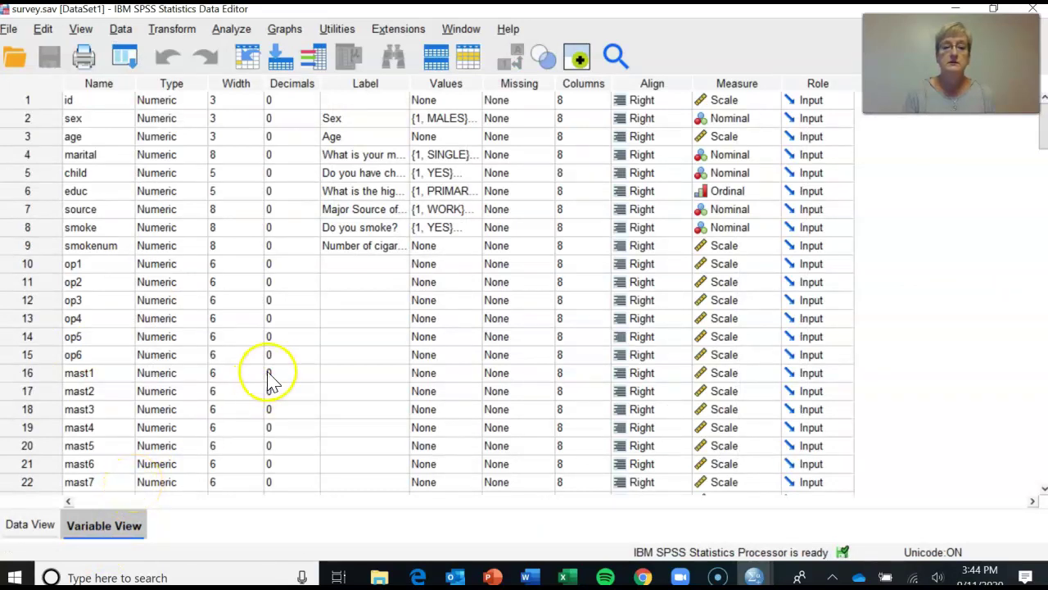
{"action": "scroll", "coordinate": [304, 382], "scroll_direction": "down", "scroll_amount": 3}
{"action": "scroll", "coordinate": [301, 383], "scroll_direction": "up", "scroll_amount": 3}
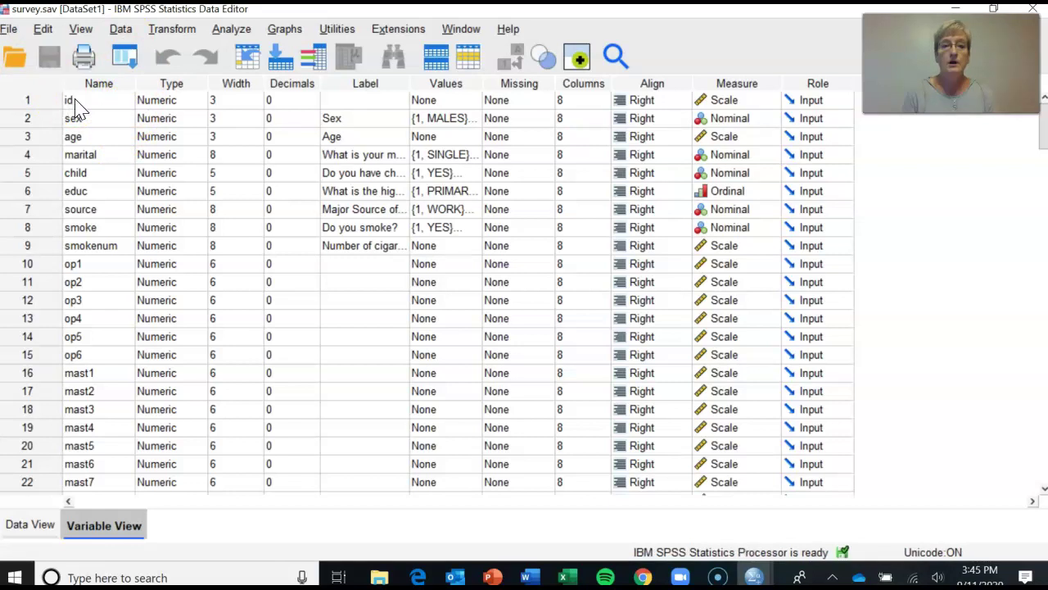
{"action": "left_click", "coordinate": [42, 100]}
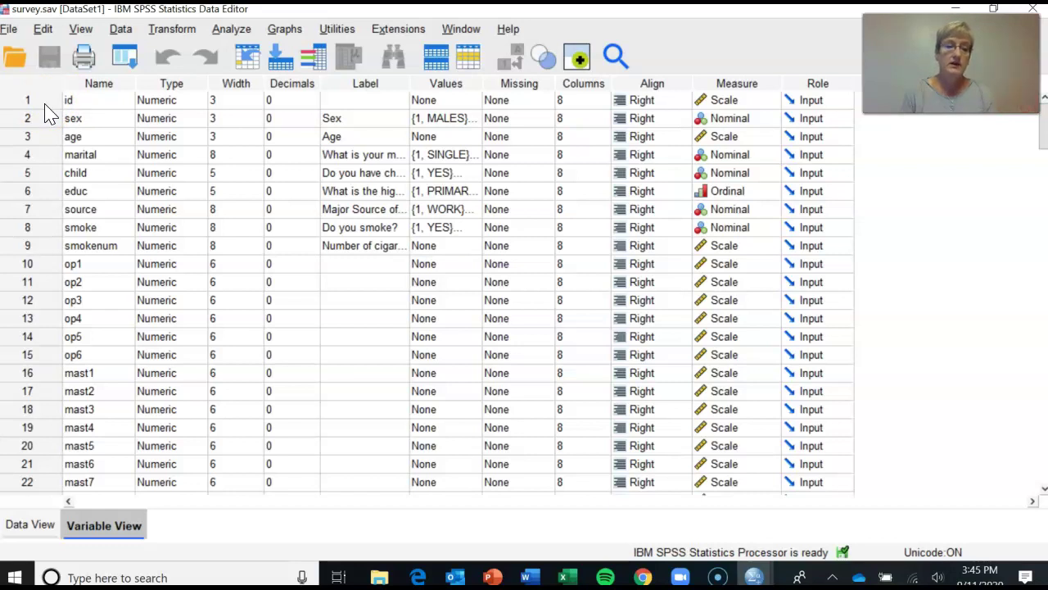
{"action": "left_click", "coordinate": [85, 107]}
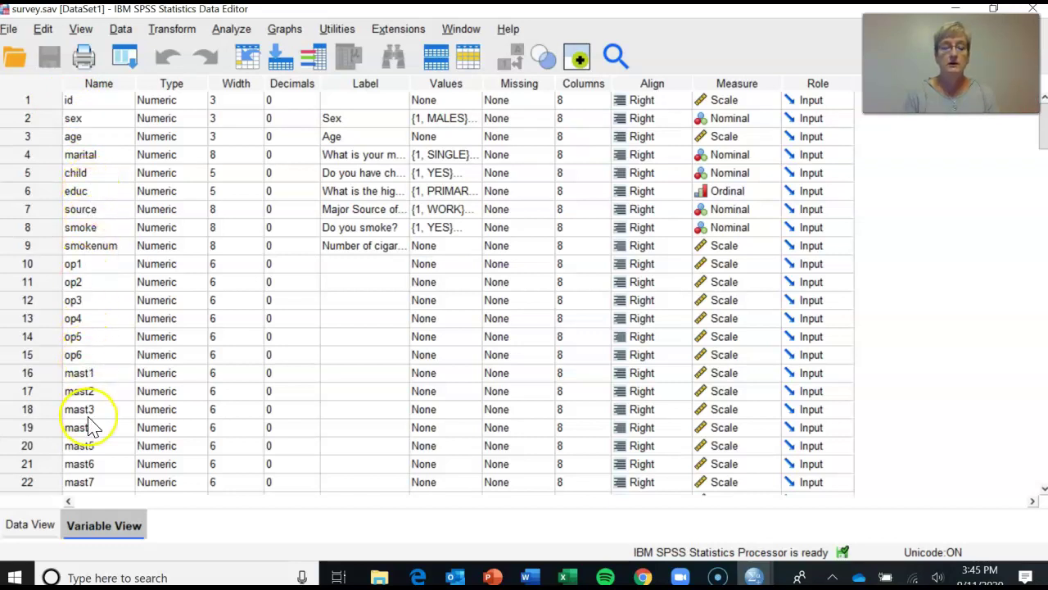
{"action": "scroll", "coordinate": [91, 425], "scroll_direction": "down", "scroll_amount": 4}
{"action": "scroll", "coordinate": [92, 426], "scroll_direction": "down", "scroll_amount": 2}
{"action": "scroll", "coordinate": [91, 426], "scroll_direction": "up", "scroll_amount": 3}
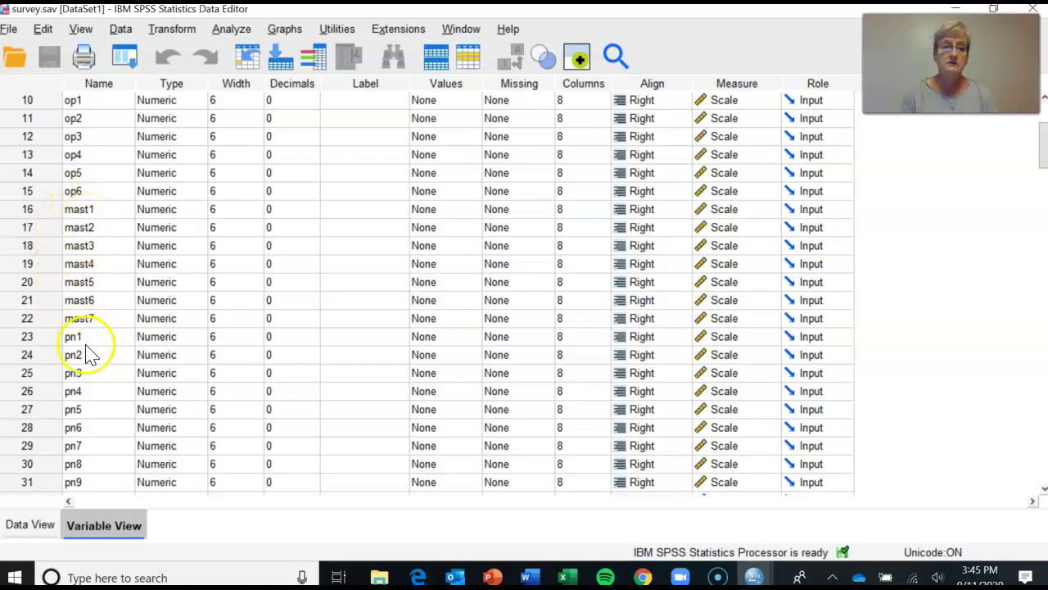
{"action": "scroll", "coordinate": [89, 373], "scroll_direction": "down", "scroll_amount": 7}
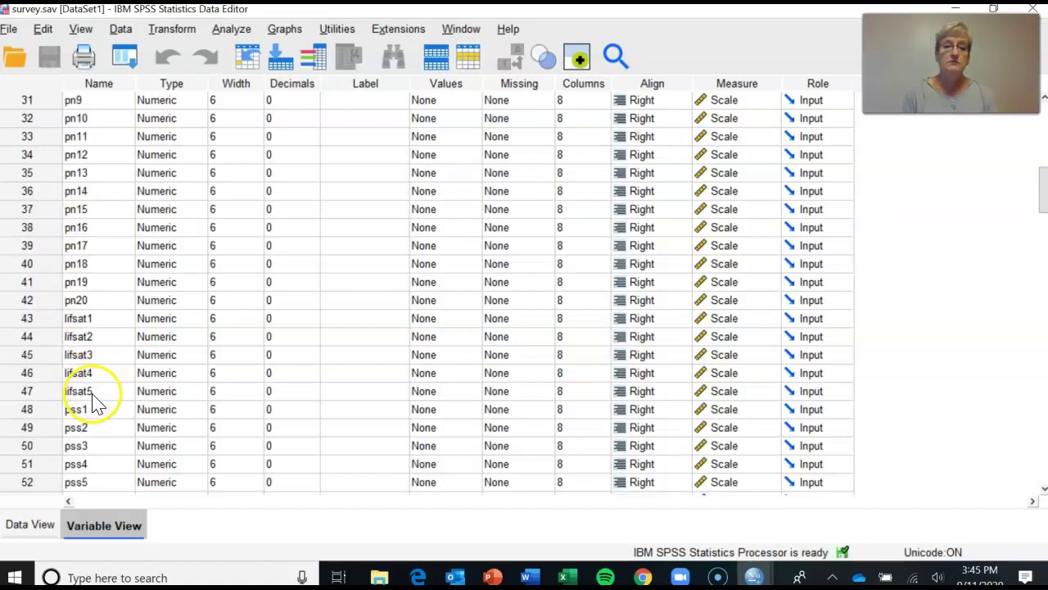
{"action": "scroll", "coordinate": [452, 253], "scroll_direction": "up", "scroll_amount": 10}
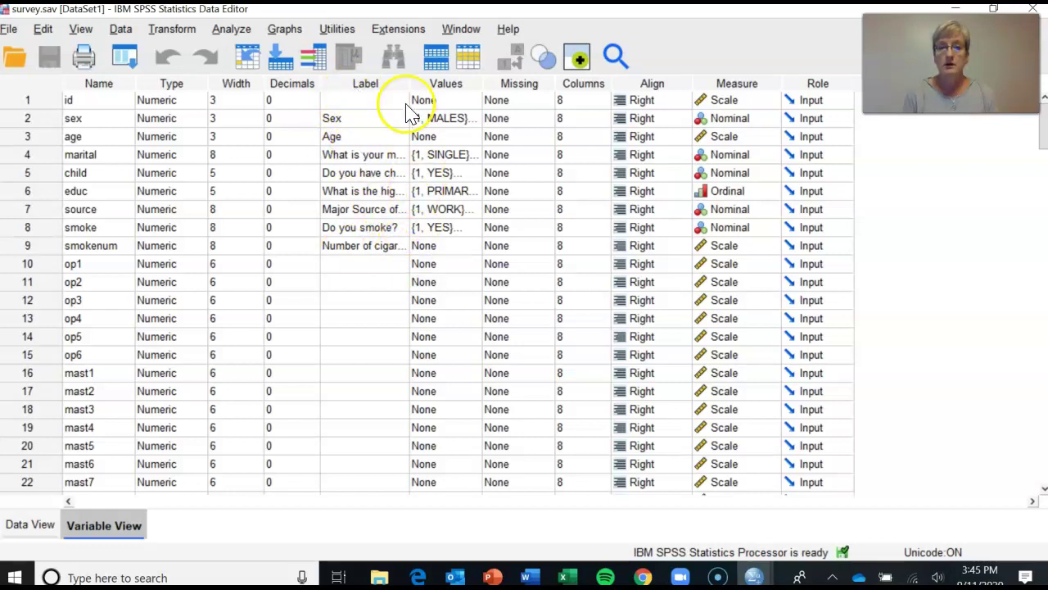
Widen the Label column, restore it, then widen the Values column instead.
{"action": "left_click_drag", "start_coordinate": [411, 85], "coordinate": [533, 82]}
{"action": "left_click", "coordinate": [542, 57]}
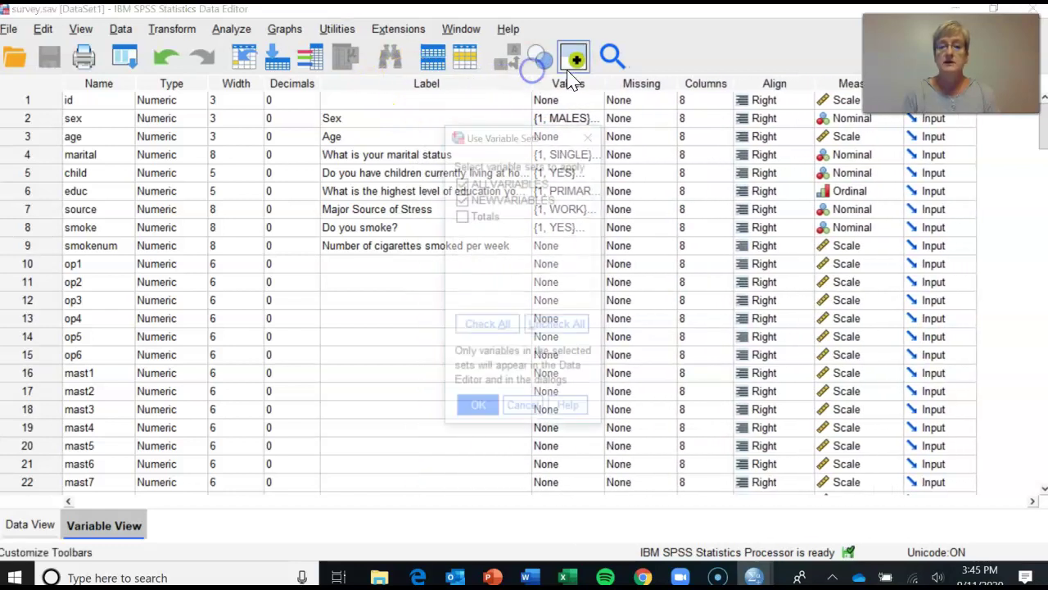
{"action": "left_click", "coordinate": [529, 412]}
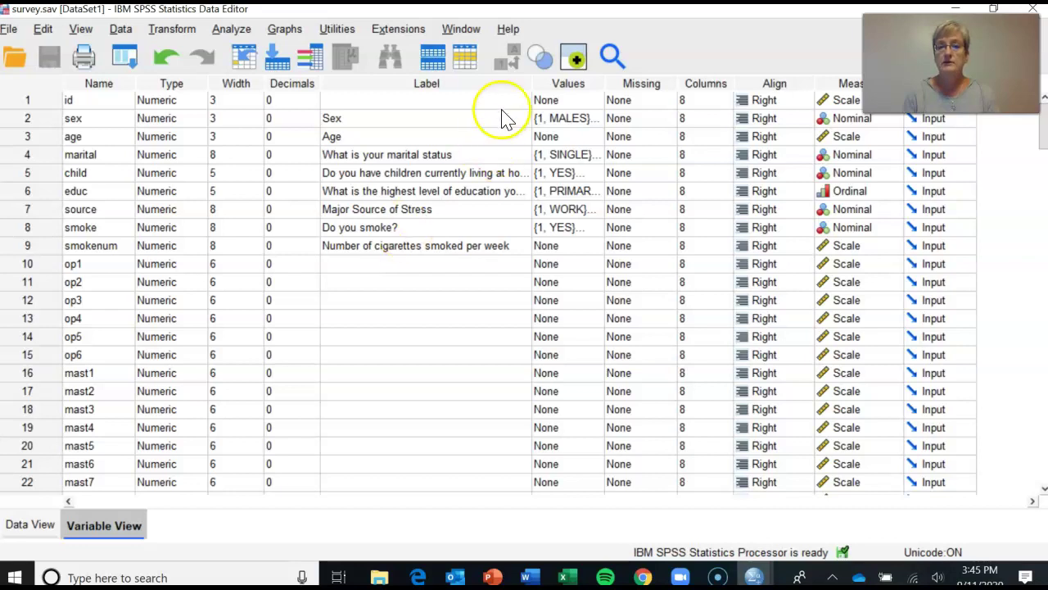
{"action": "left_click_drag", "start_coordinate": [532, 82], "coordinate": [428, 82]}
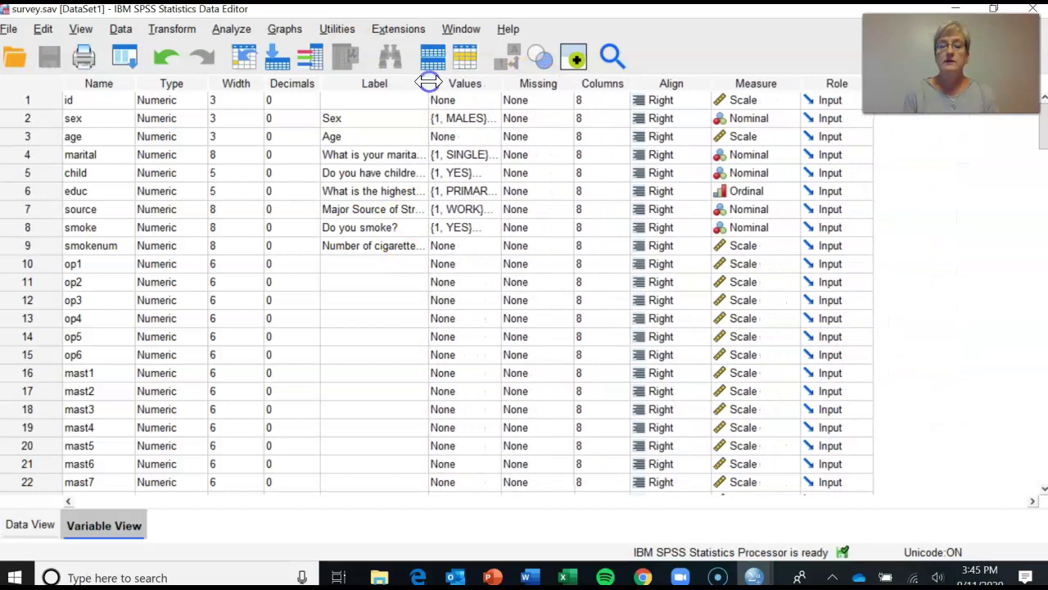
{"action": "left_click_drag", "start_coordinate": [500, 82], "coordinate": [636, 82]}
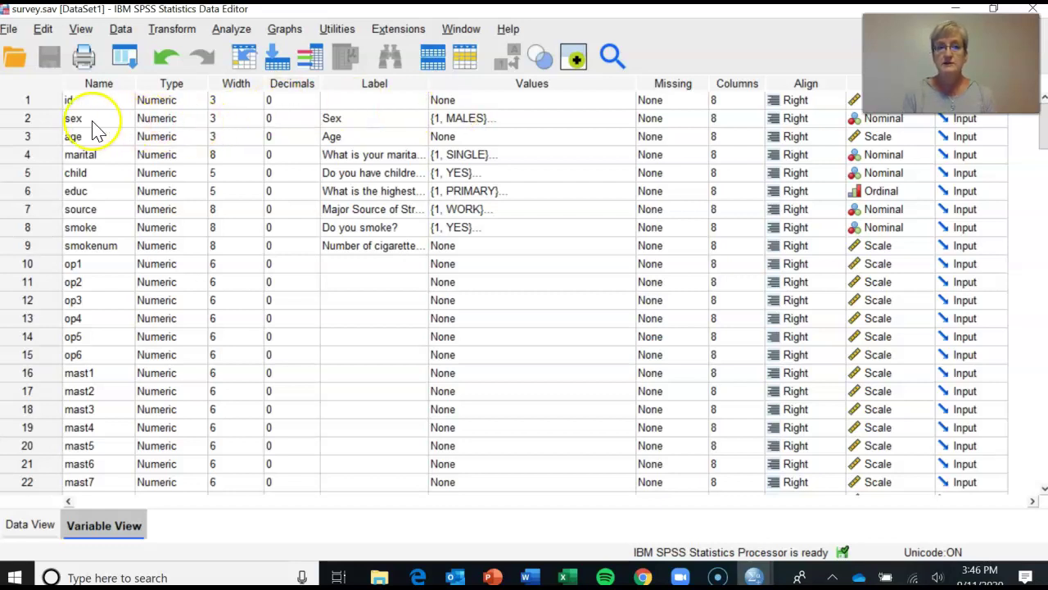
Inspect the value labels for sex and marital, closing each without changes.
{"action": "left_click", "coordinate": [609, 118]}
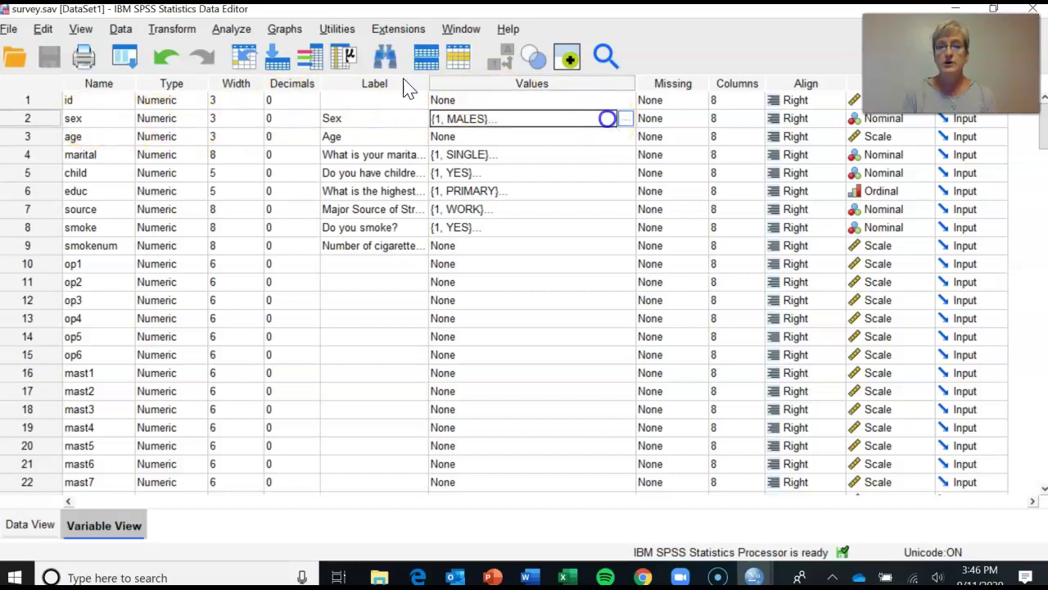
{"action": "left_click", "coordinate": [626, 118]}
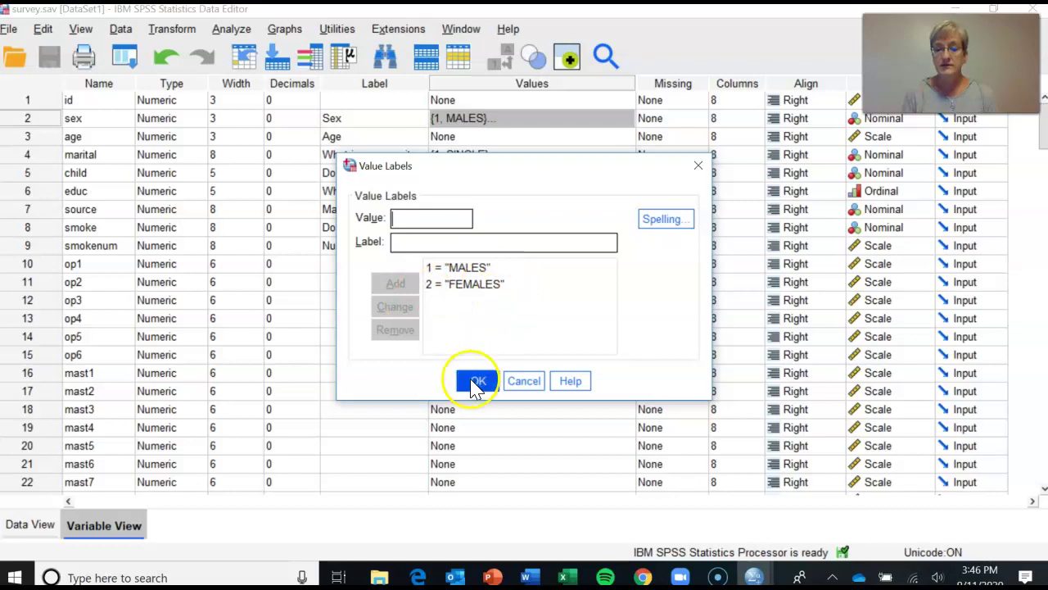
{"action": "left_click", "coordinate": [533, 383]}
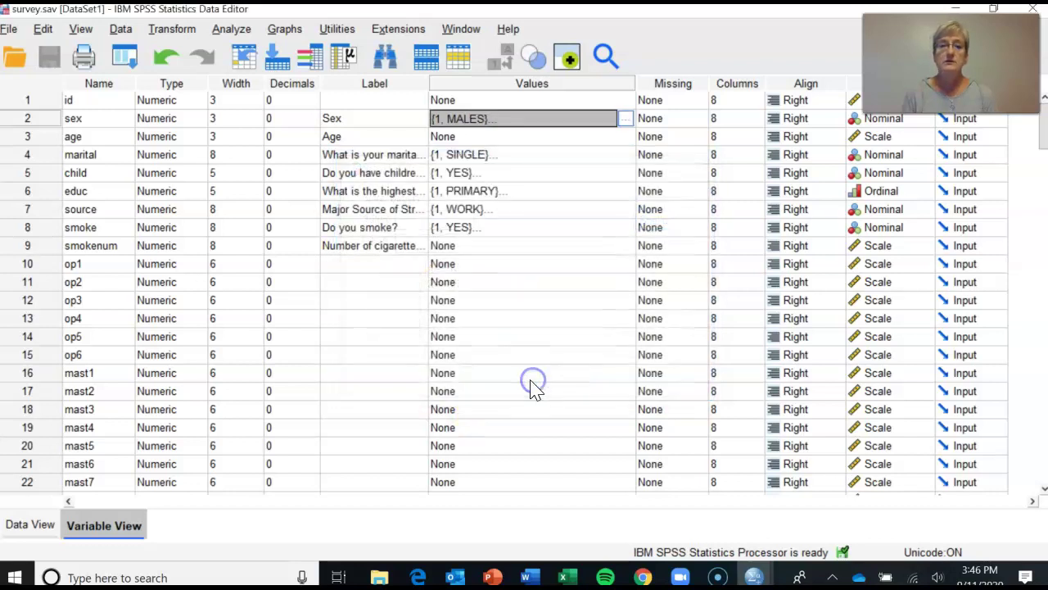
{"action": "left_click", "coordinate": [488, 157]}
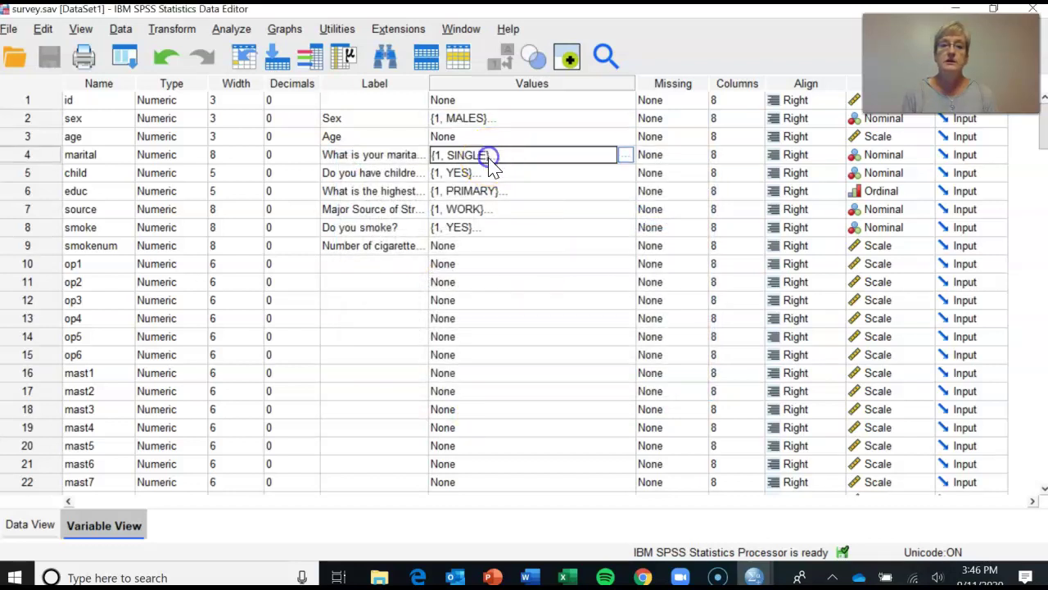
{"action": "left_click", "coordinate": [625, 155]}
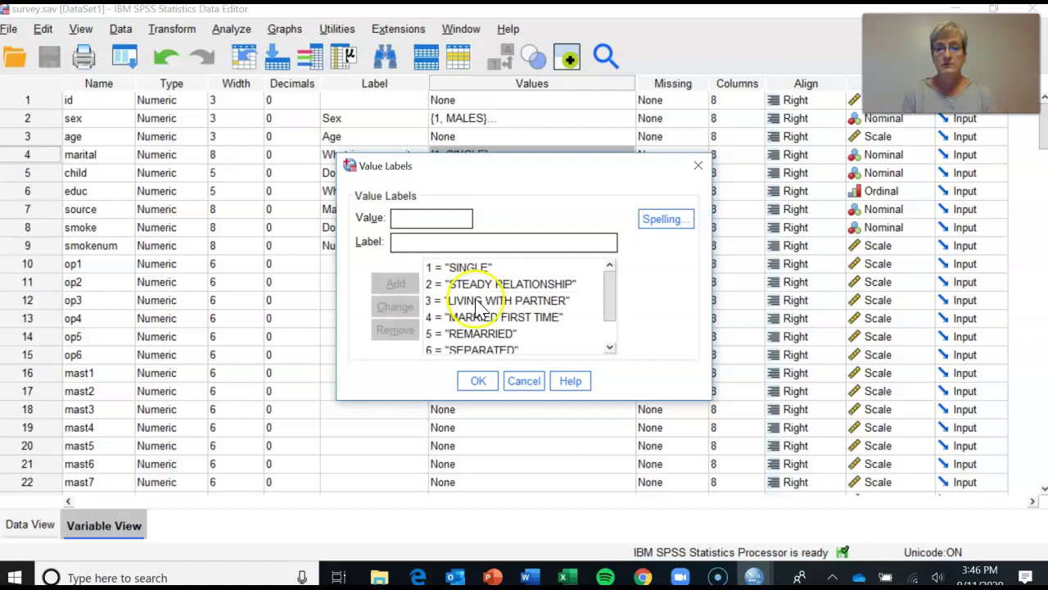
{"action": "left_click", "coordinate": [530, 389]}
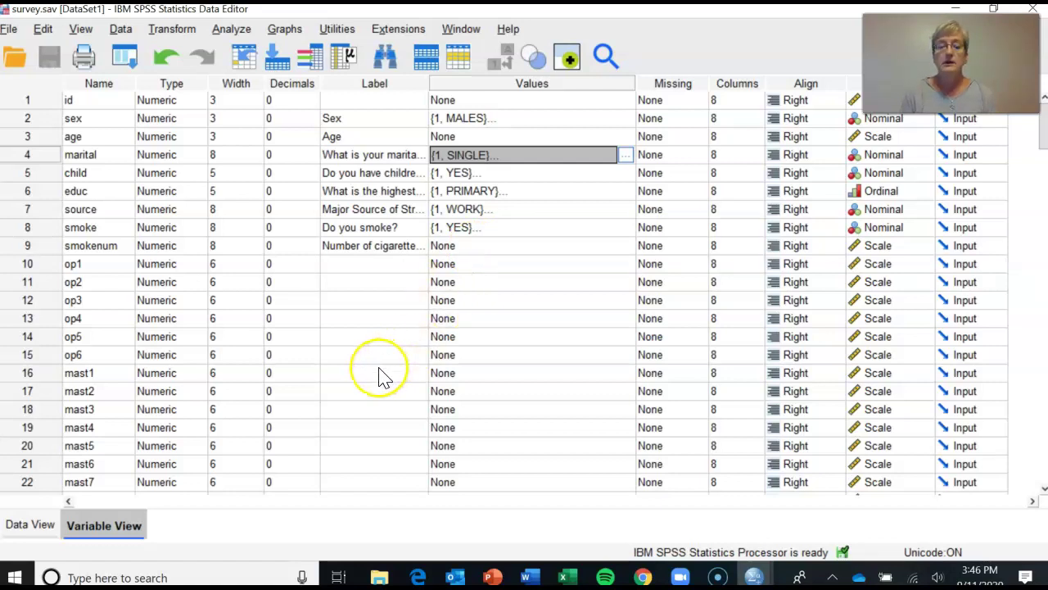
{"action": "scroll", "coordinate": [383, 369], "scroll_direction": "down", "scroll_amount": 4}
{"action": "scroll", "coordinate": [383, 375], "scroll_direction": "down", "scroll_amount": 4}
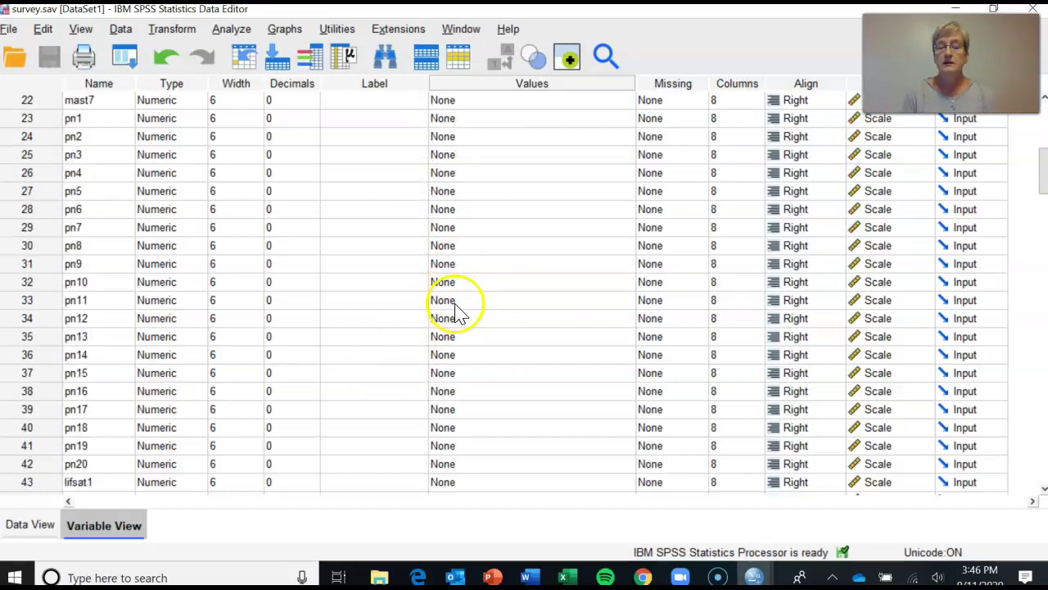
Leave the variable definitions and return to the Data View grid of survey cases.
{"action": "scroll", "coordinate": [456, 303], "scroll_direction": "up", "scroll_amount": 7}
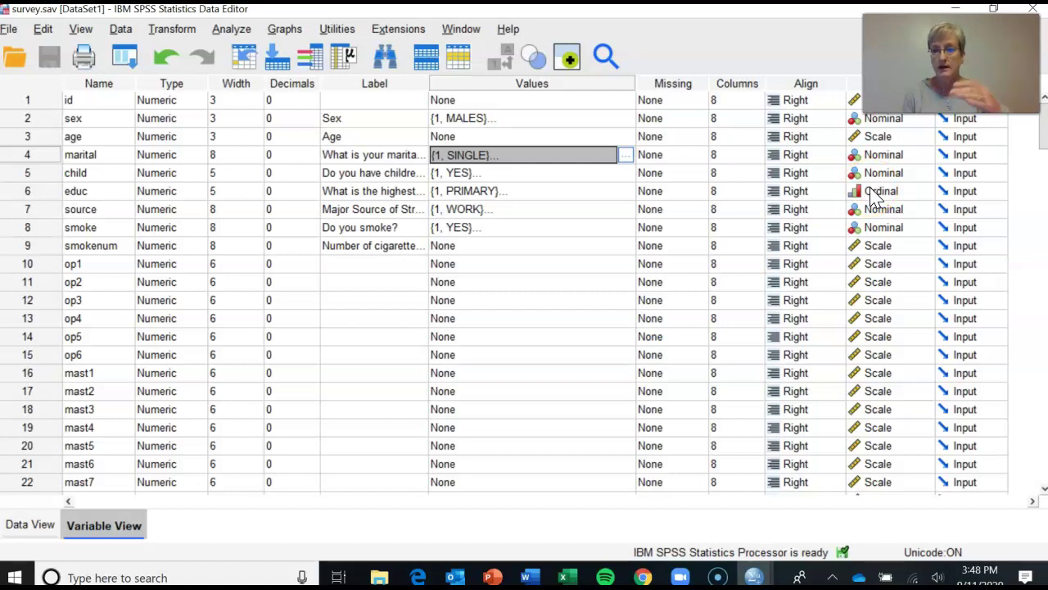
{"action": "left_click", "coordinate": [878, 195]}
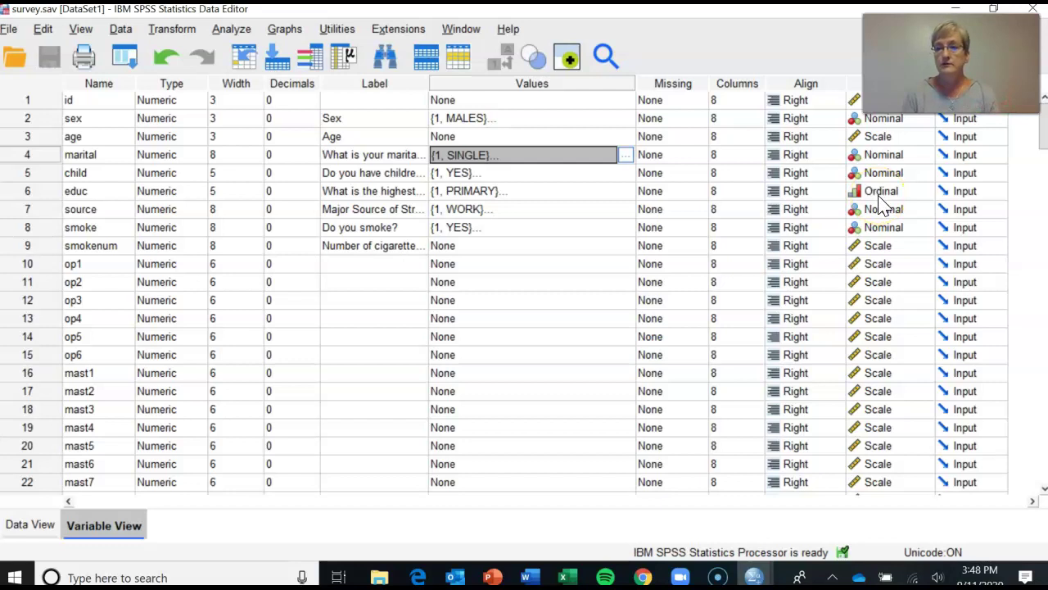
{"action": "left_click", "coordinate": [27, 528]}
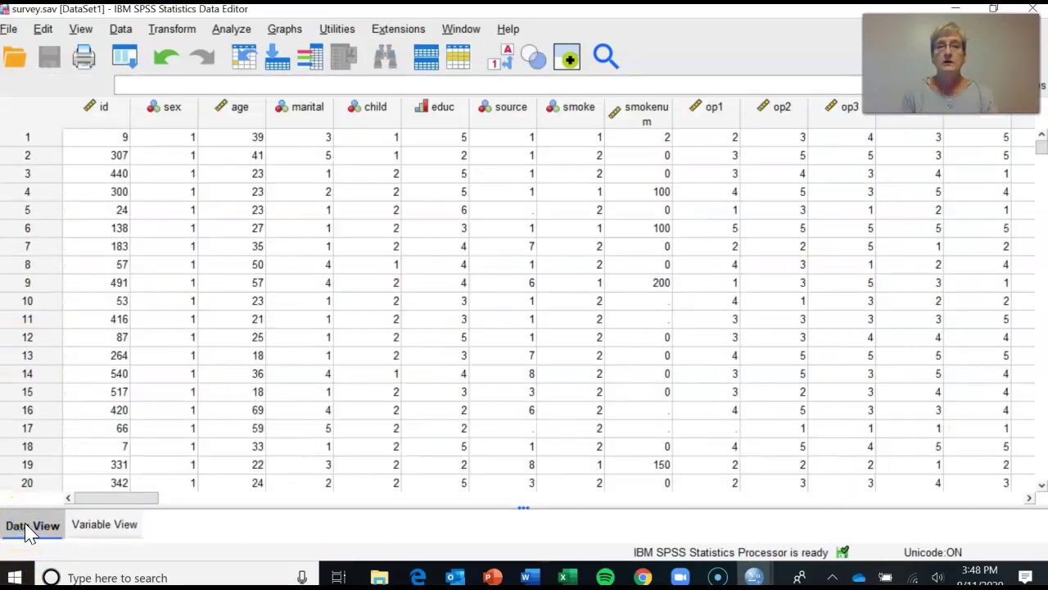
{"action": "left_click", "coordinate": [73, 527]}
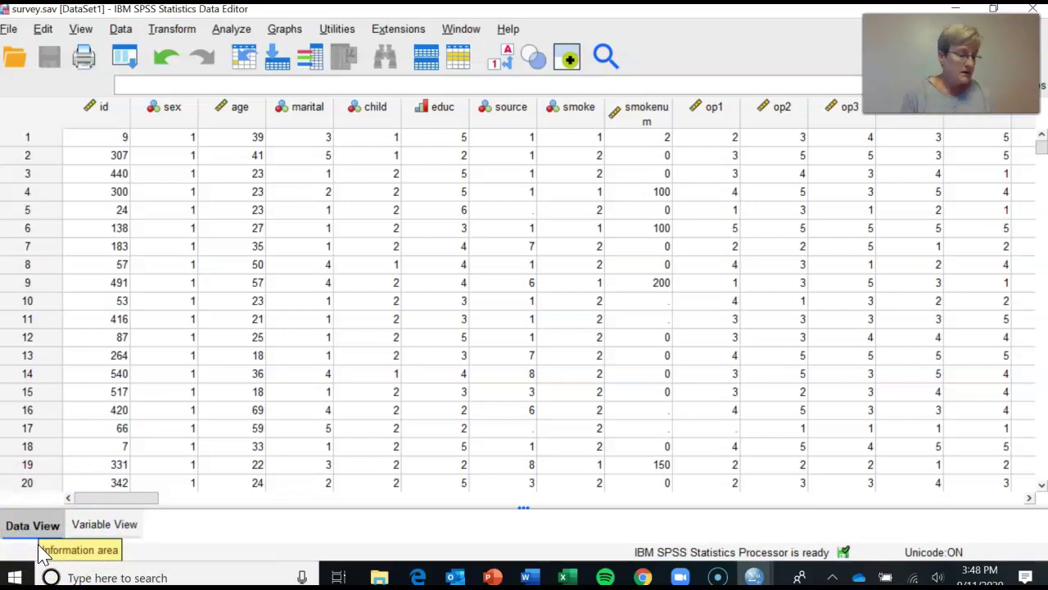
{"action": "left_click", "coordinate": [65, 514]}
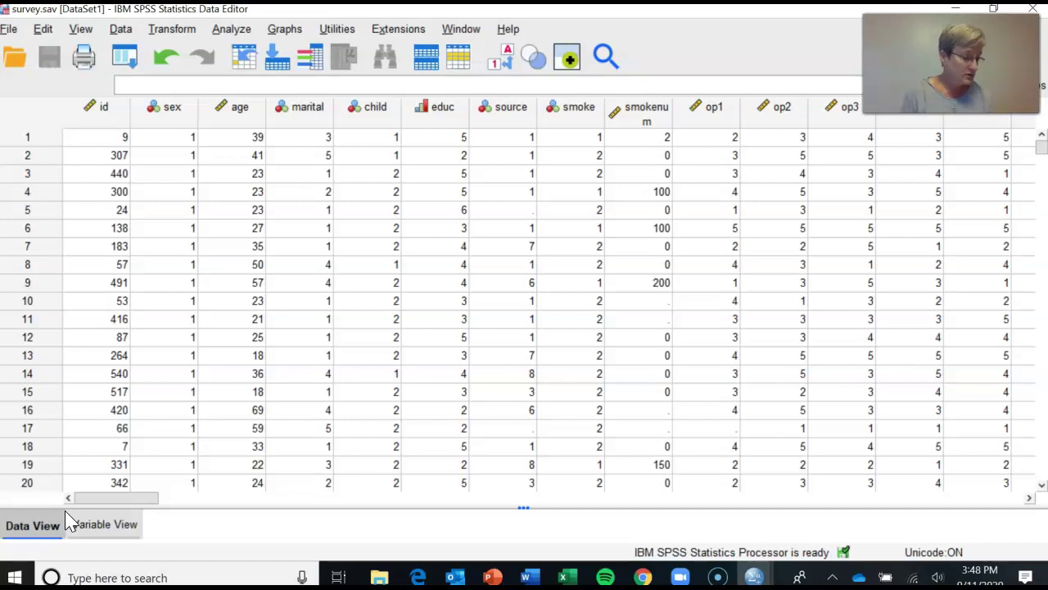
{"action": "left_click", "coordinate": [30, 528]}
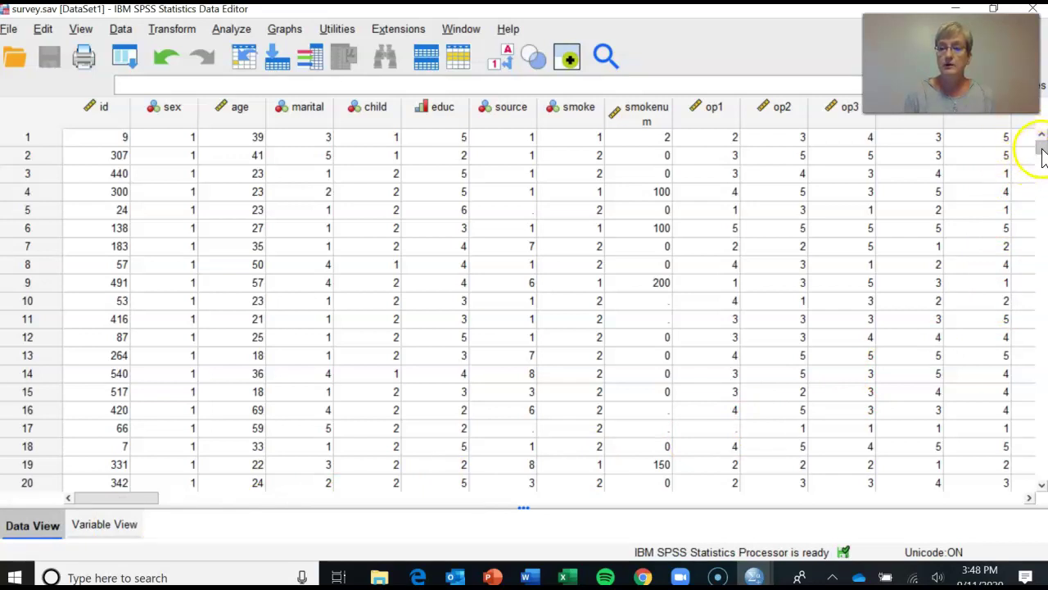
Scroll to the bottom of the data to confirm the last case is row 439.
{"action": "left_click_drag", "start_coordinate": [1041, 149], "coordinate": [1041, 452]}
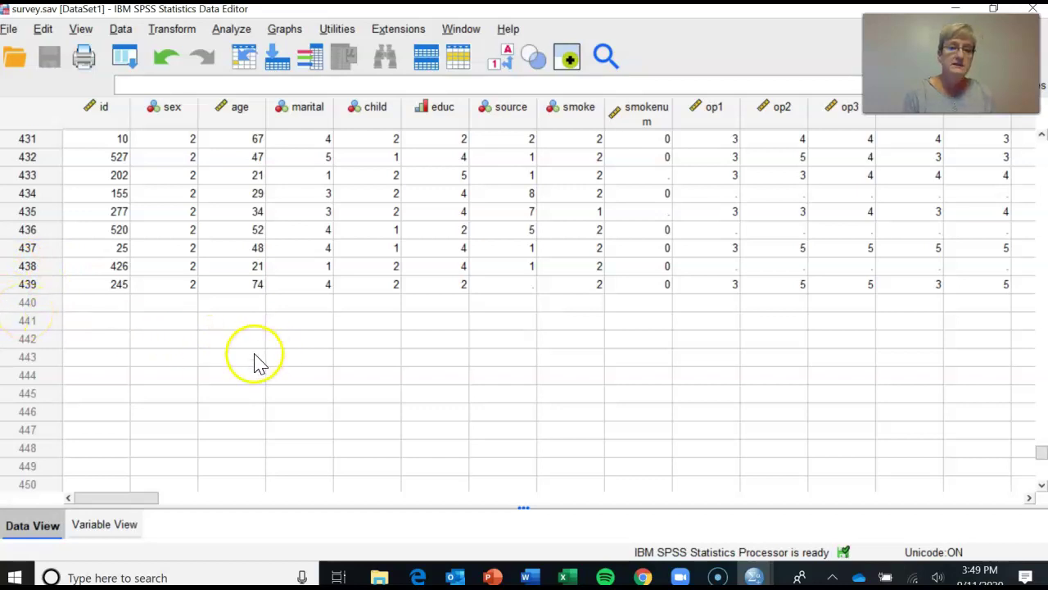
Scroll back up to row 1 of the survey data, starting with id 9.
{"action": "scroll", "coordinate": [253, 358], "scroll_direction": "up", "scroll_amount": 4}
{"action": "left_click_drag", "start_coordinate": [1041, 443], "coordinate": [1031, 188]}
{"action": "scroll", "coordinate": [416, 367], "scroll_direction": "up", "scroll_amount": 17}
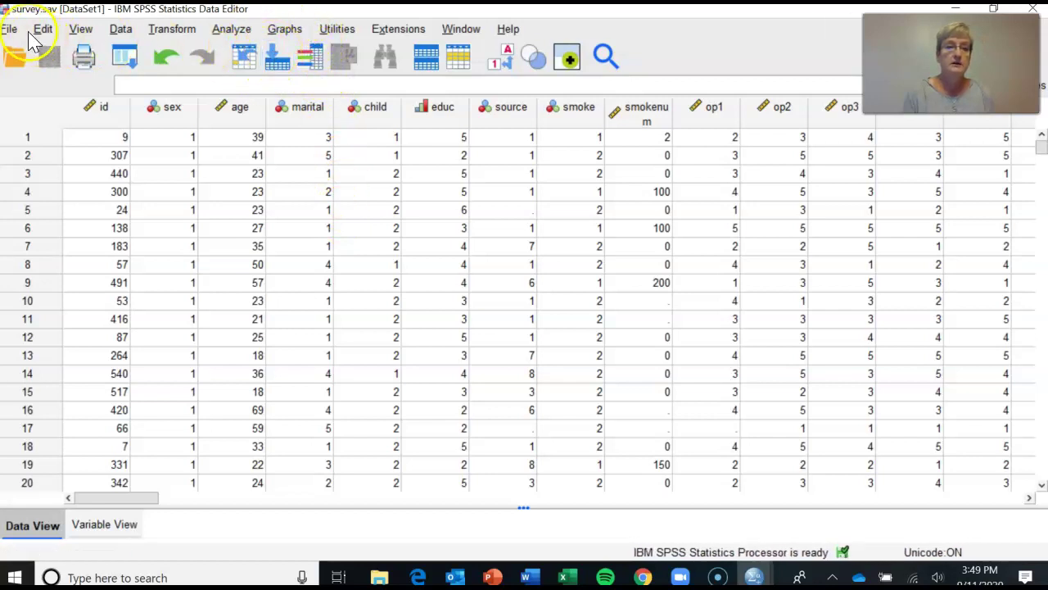
{"action": "left_click", "coordinate": [286, 33]}
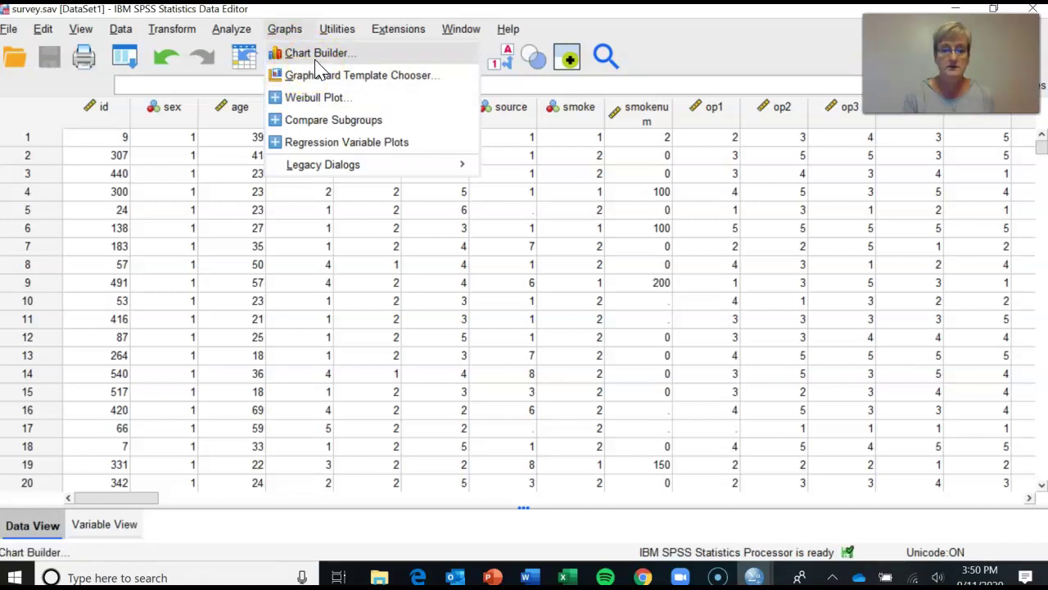
{"action": "left_click", "coordinate": [331, 172]}
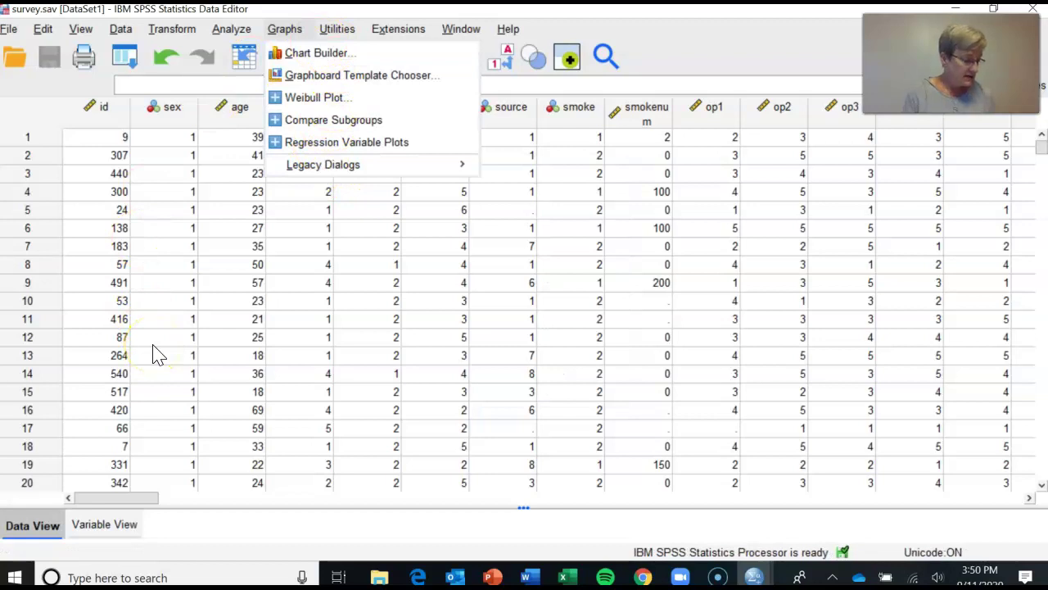
{"action": "left_click", "coordinate": [231, 29]}
{"action": "mouse_move", "coordinate": [235, 44]}
{"action": "mouse_move", "coordinate": [512, 29]}
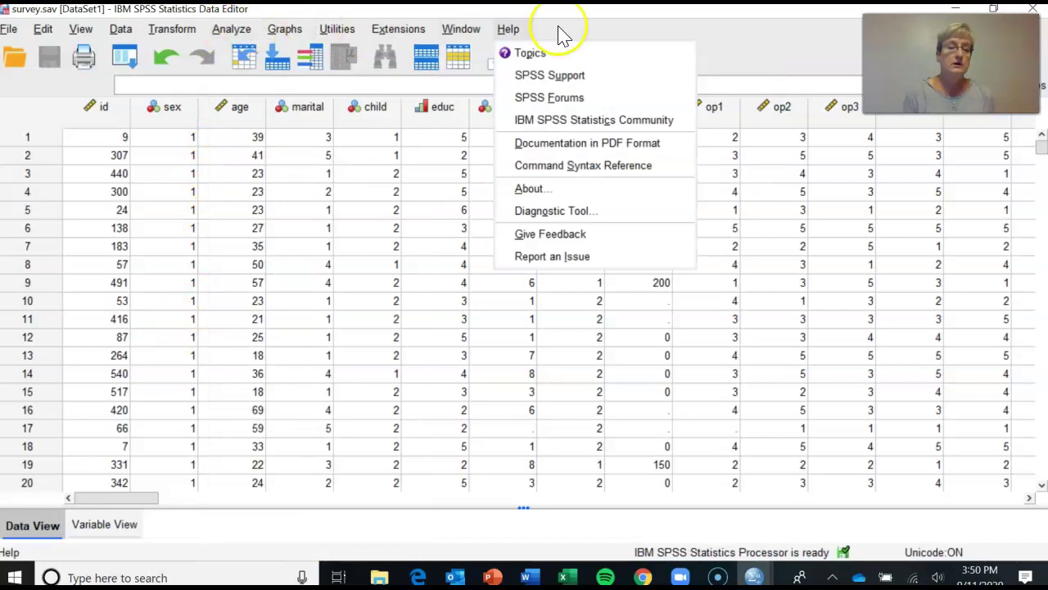
{"action": "left_click", "coordinate": [768, 57]}
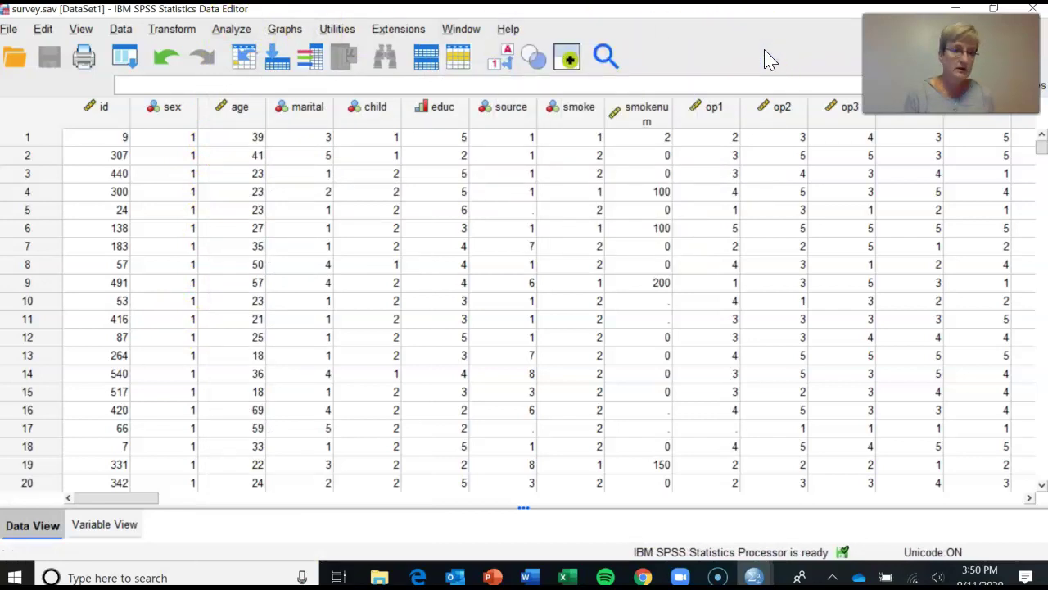
Open the Frequencies dialog from Analyze > Descriptive Statistics.
{"action": "left_click", "coordinate": [234, 36]}
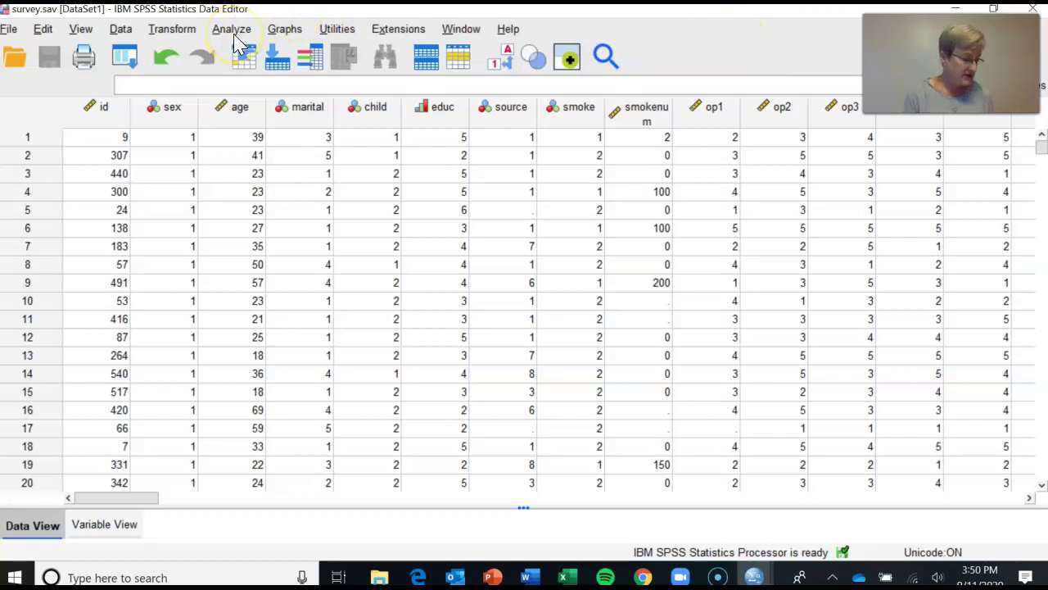
{"action": "left_click", "coordinate": [234, 36]}
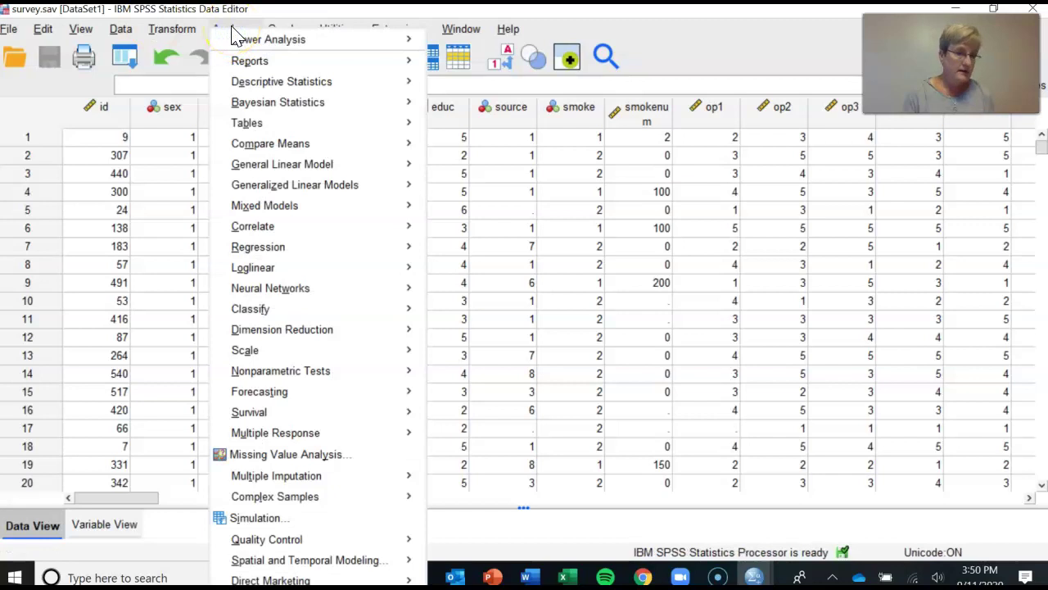
{"action": "left_click", "coordinate": [257, 81]}
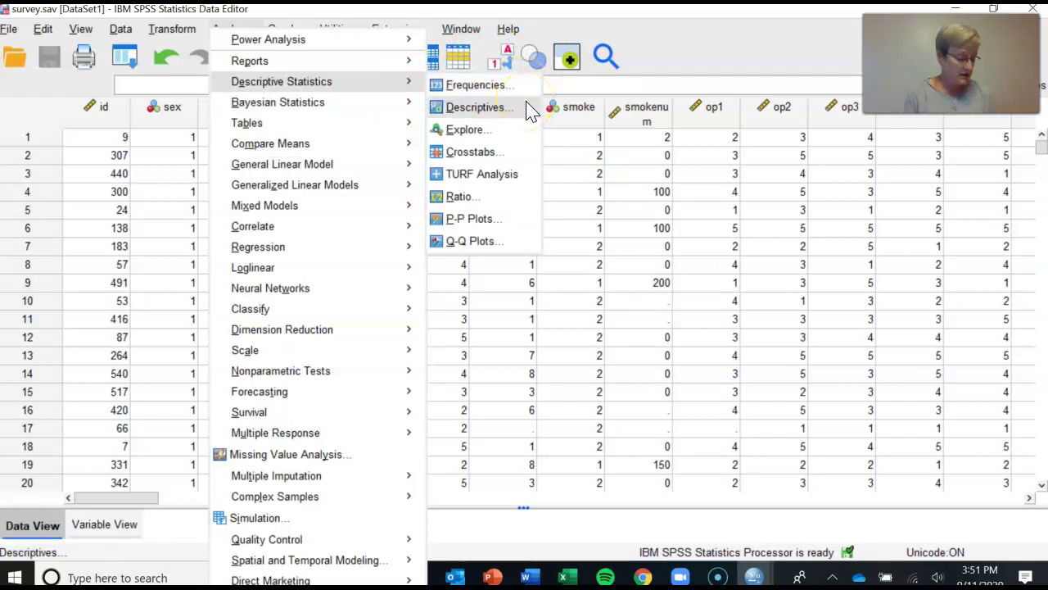
{"action": "left_click", "coordinate": [680, 57]}
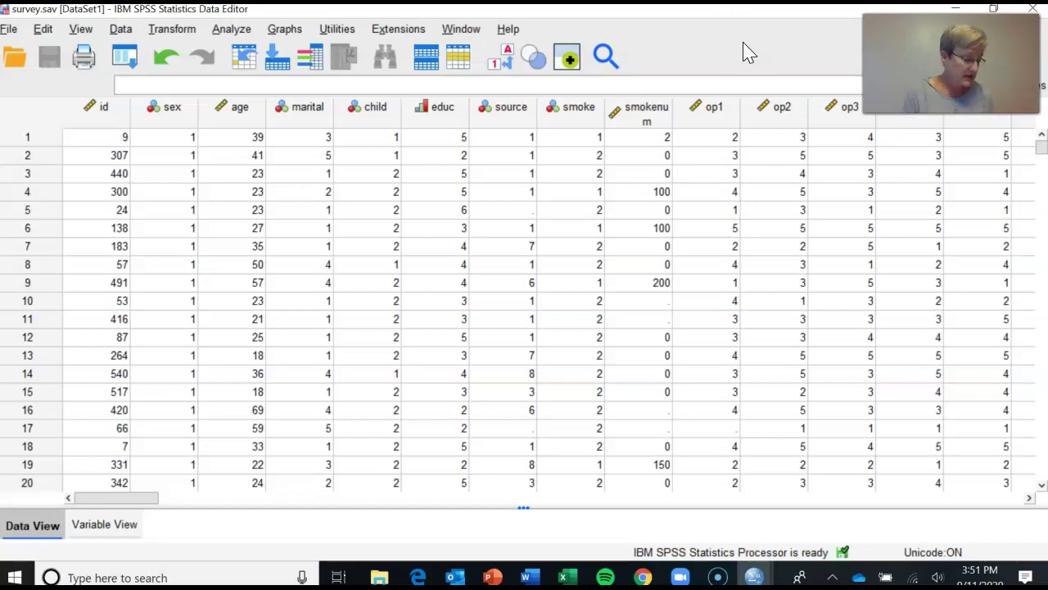
{"action": "left_click", "coordinate": [231, 28]}
{"action": "left_click", "coordinate": [263, 86]}
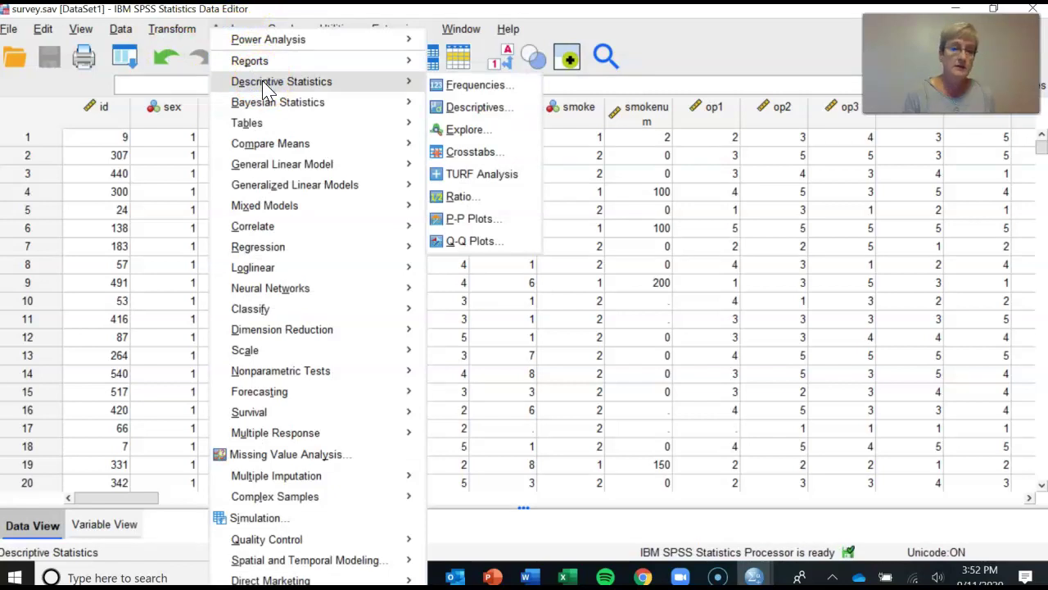
{"action": "left_click", "coordinate": [491, 90]}
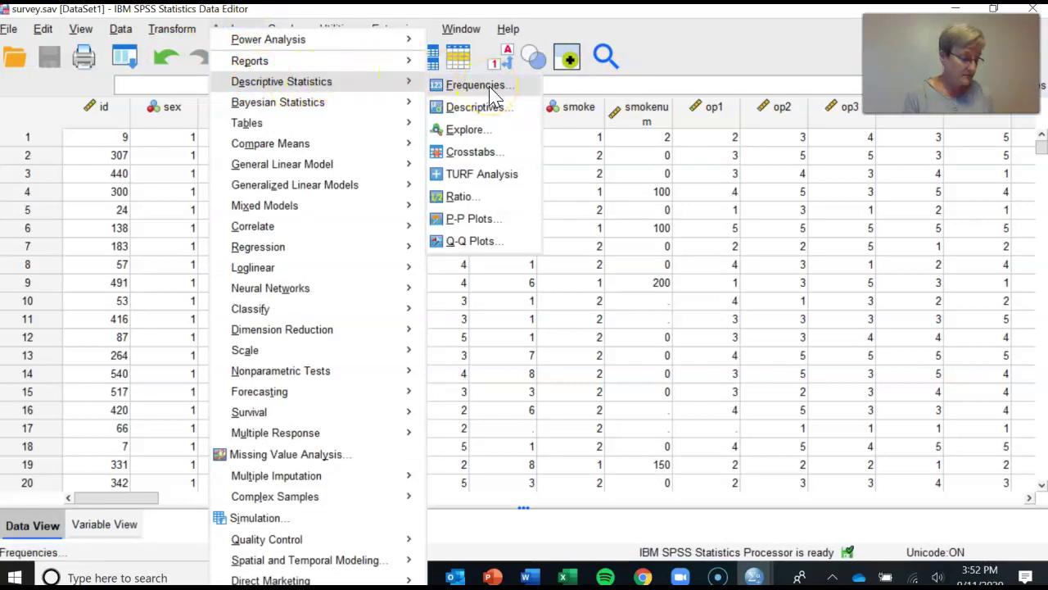
{"action": "left_click", "coordinate": [491, 90]}
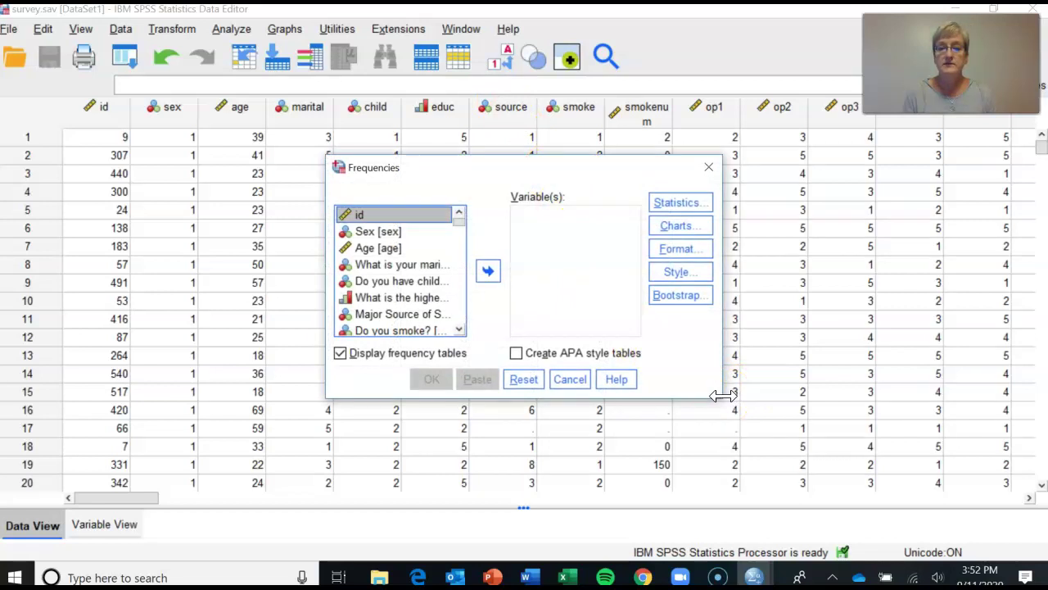
Widen and reposition the Frequencies dialog, then scroll its variable list to check full labels.
{"action": "left_click_drag", "start_coordinate": [723, 393], "coordinate": [991, 353]}
{"action": "left_click_drag", "start_coordinate": [677, 171], "coordinate": [554, 149]}
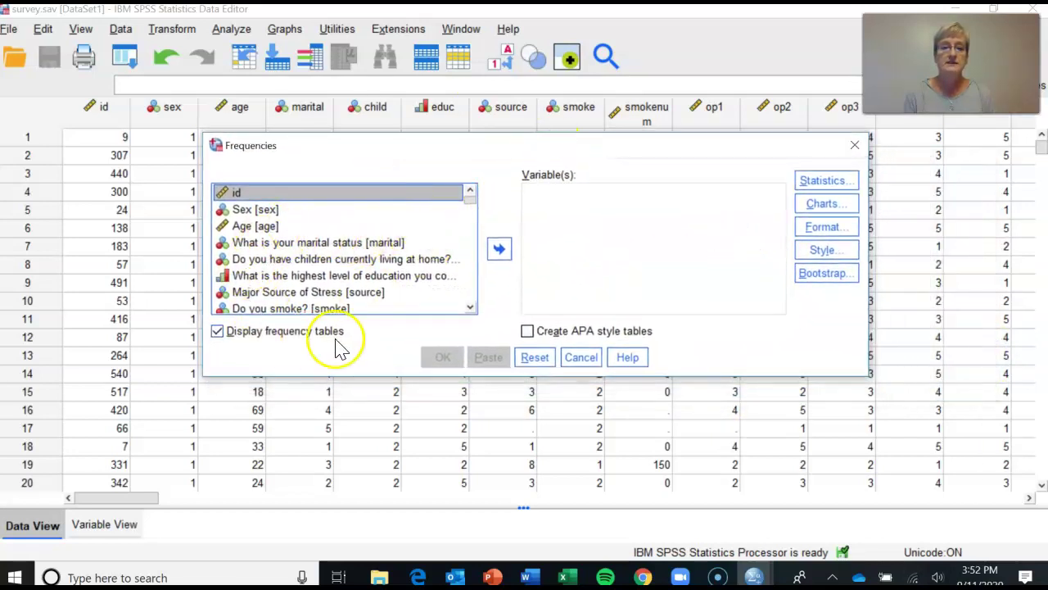
{"action": "scroll", "coordinate": [348, 271], "scroll_direction": "down", "scroll_amount": 1}
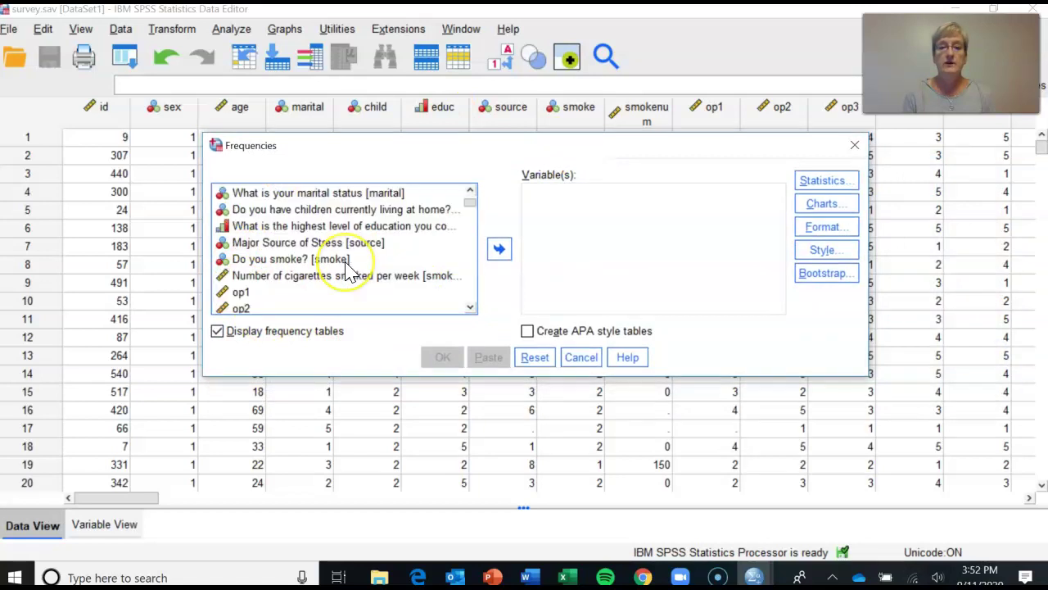
{"action": "scroll", "coordinate": [348, 270], "scroll_direction": "down", "scroll_amount": 10}
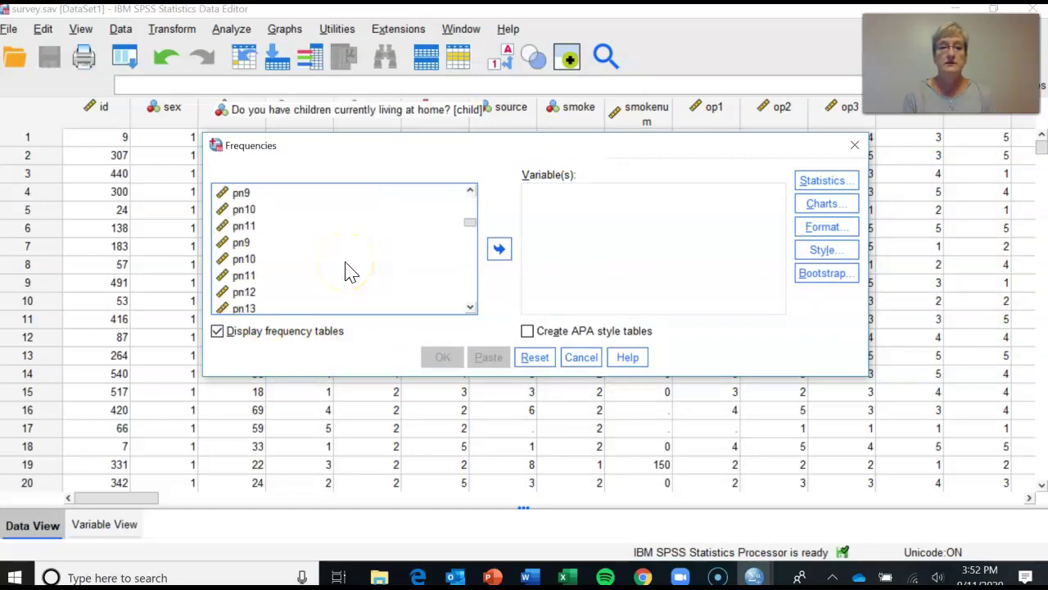
{"action": "scroll", "coordinate": [348, 270], "scroll_direction": "up", "scroll_amount": 15}
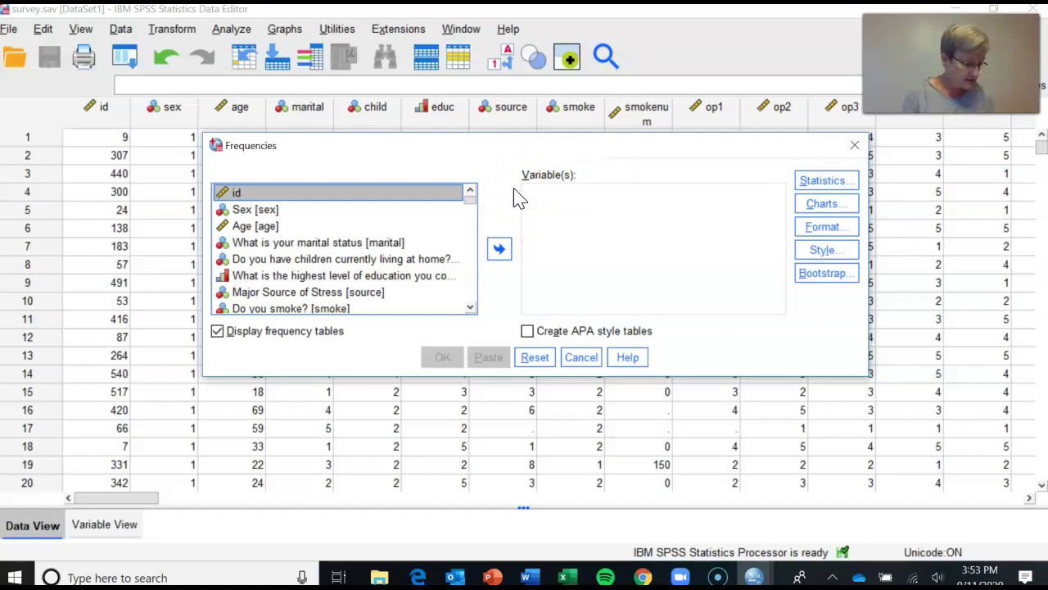
Run Frequencies on Sex, marital status and Major Source of Stress.
{"action": "left_click", "coordinate": [263, 209]}
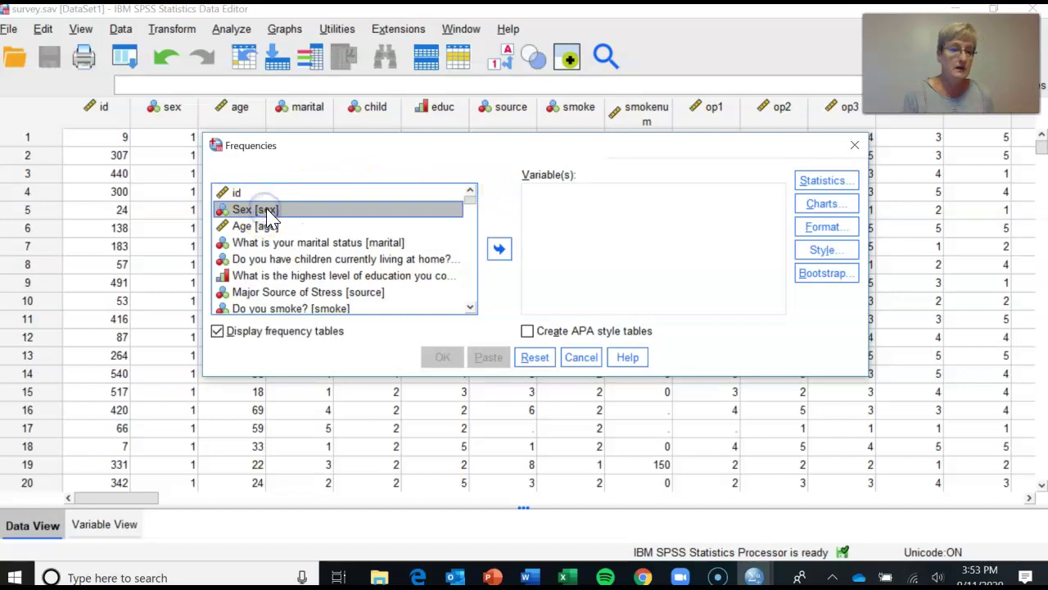
{"action": "left_click", "coordinate": [498, 249]}
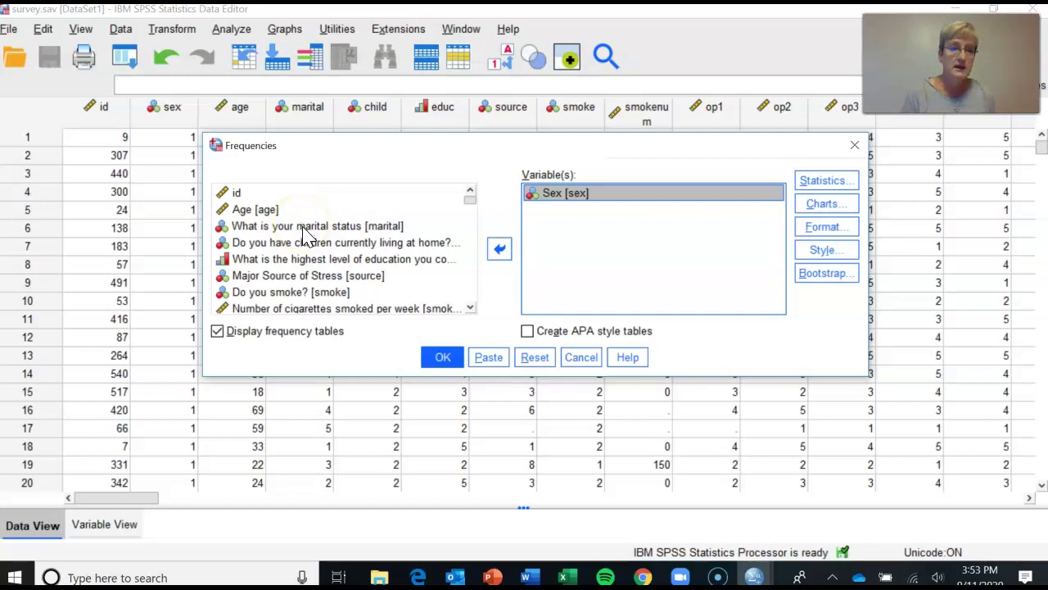
{"action": "left_click", "coordinate": [304, 227]}
{"action": "left_click", "coordinate": [501, 249]}
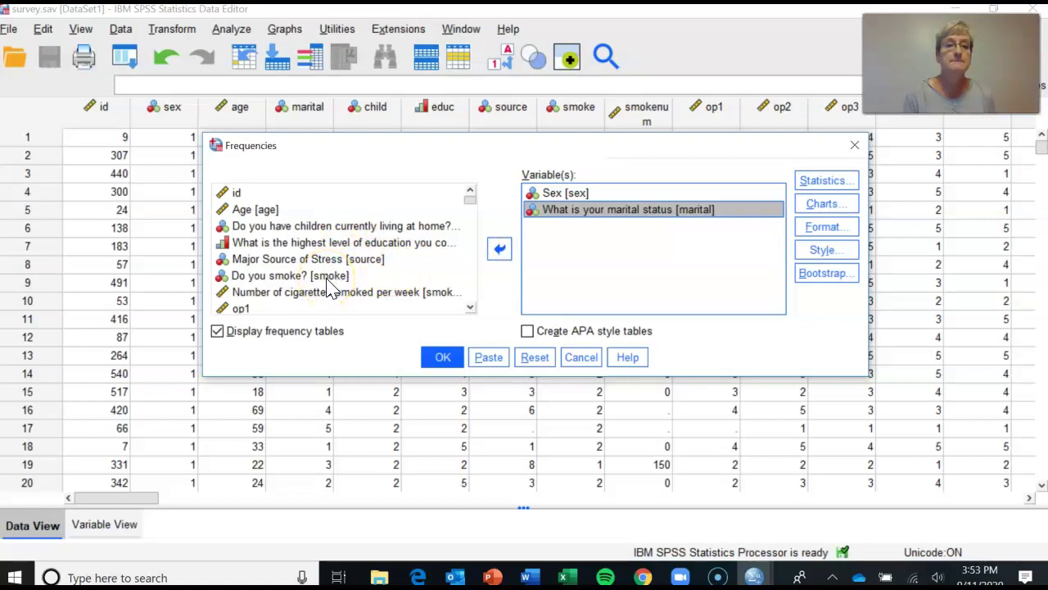
{"action": "left_click", "coordinate": [298, 259]}
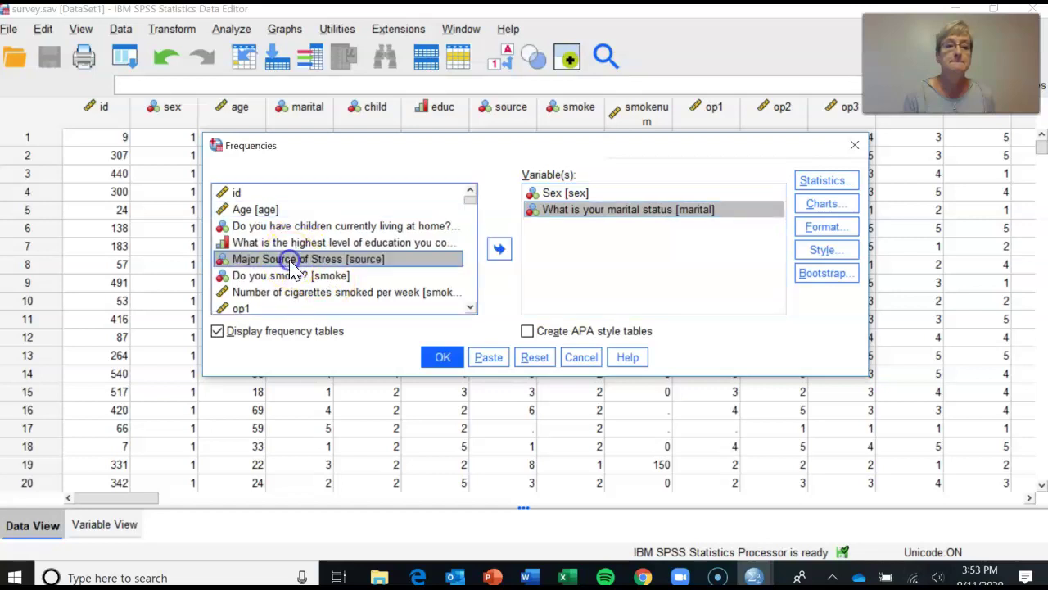
{"action": "left_click", "coordinate": [500, 248]}
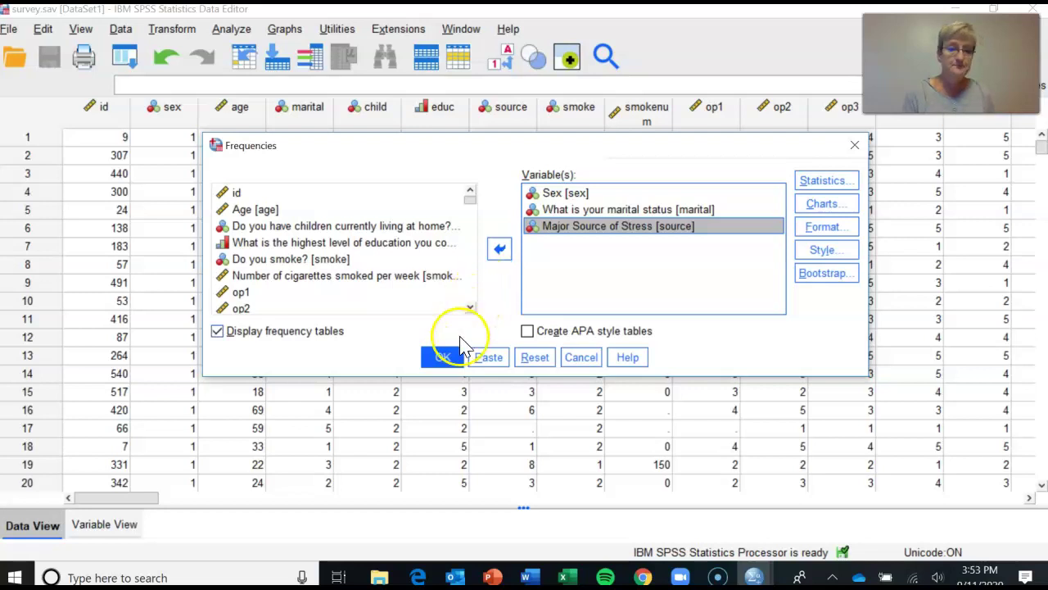
{"action": "left_click", "coordinate": [447, 359]}
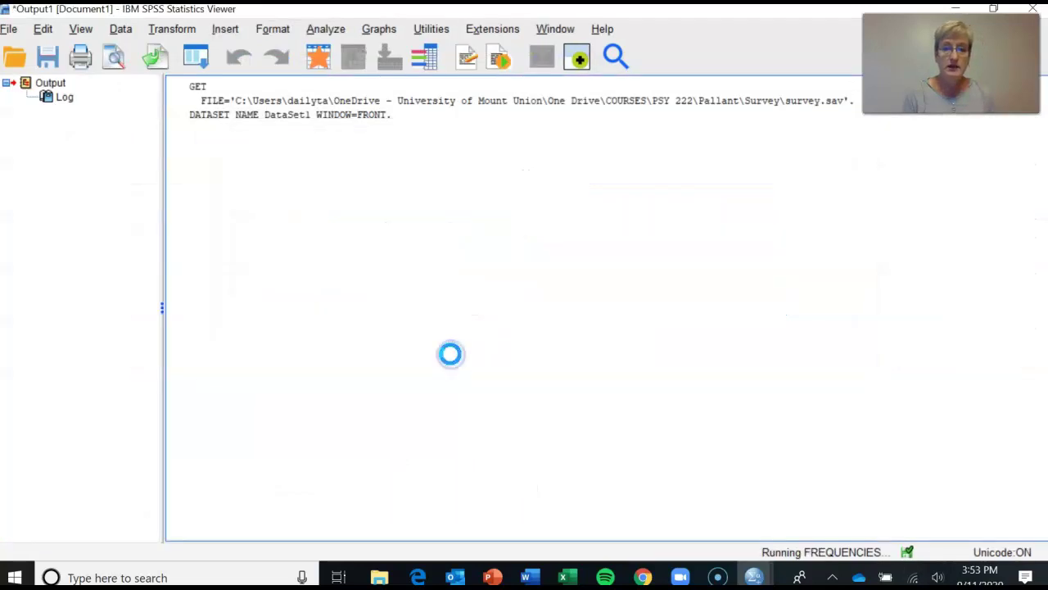
Inspect the Sex frequency table by selecting and deselecting it.
{"action": "left_click", "coordinate": [457, 365]}
{"action": "left_click", "coordinate": [661, 316]}
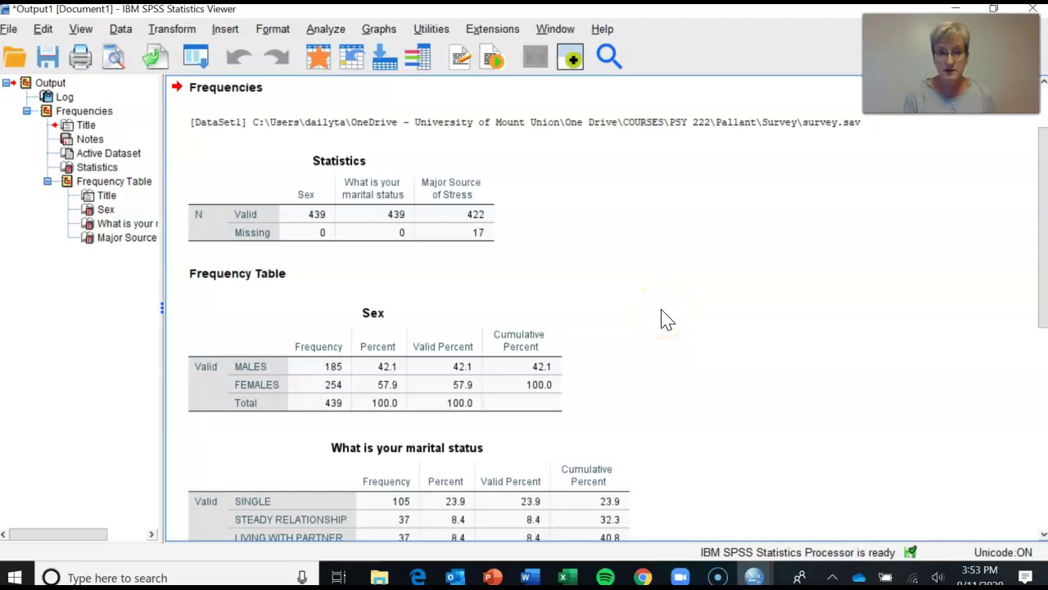
{"action": "left_click", "coordinate": [215, 206]}
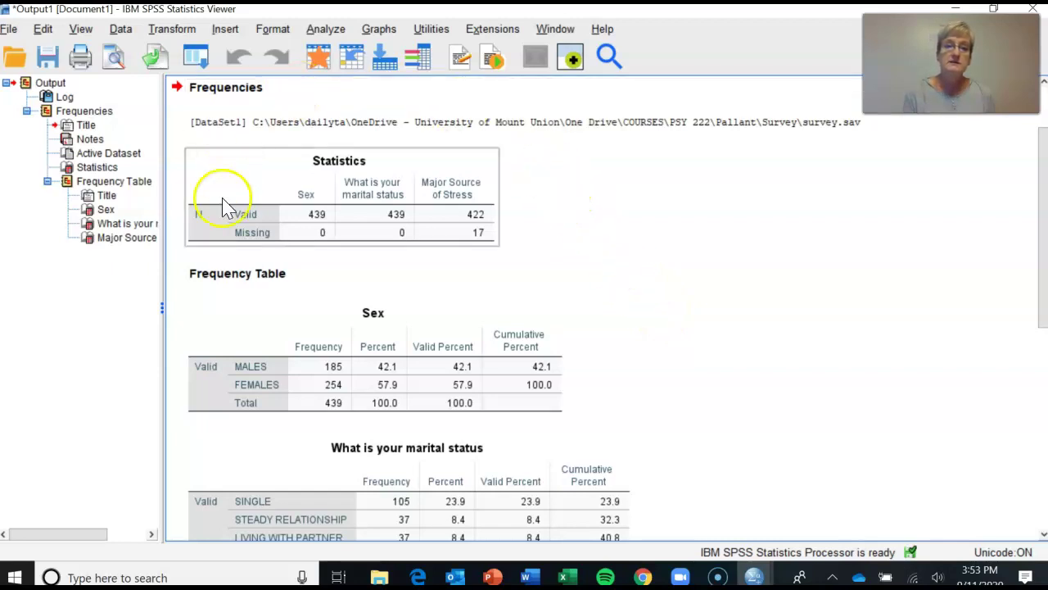
{"action": "left_click", "coordinate": [381, 398]}
{"action": "left_click", "coordinate": [640, 301]}
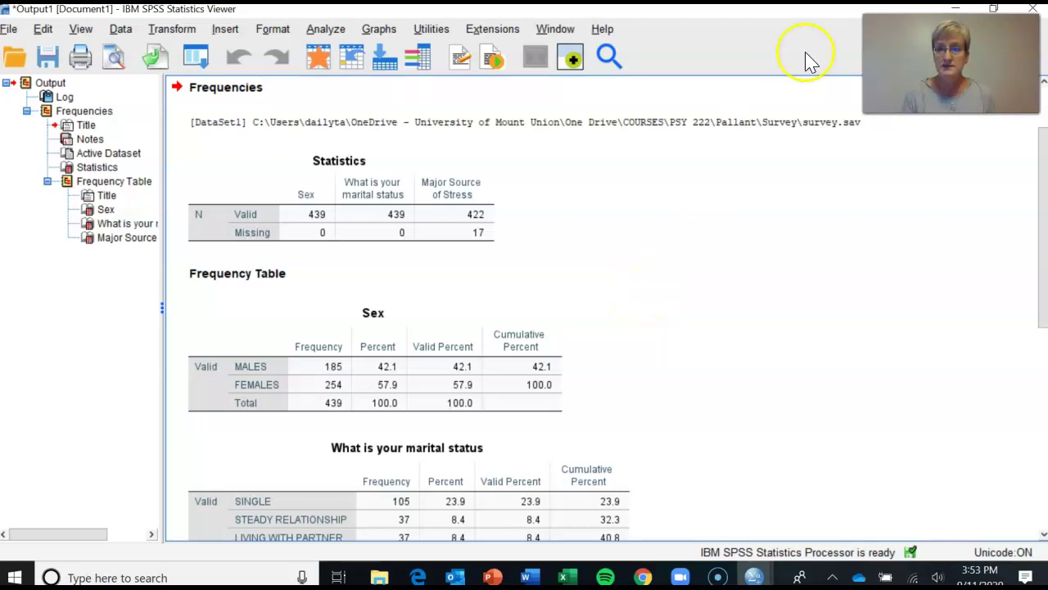
Restore the Viewer to a smaller window with the survey data visible, then check the Statistics table.
{"action": "left_click", "coordinate": [997, 8]}
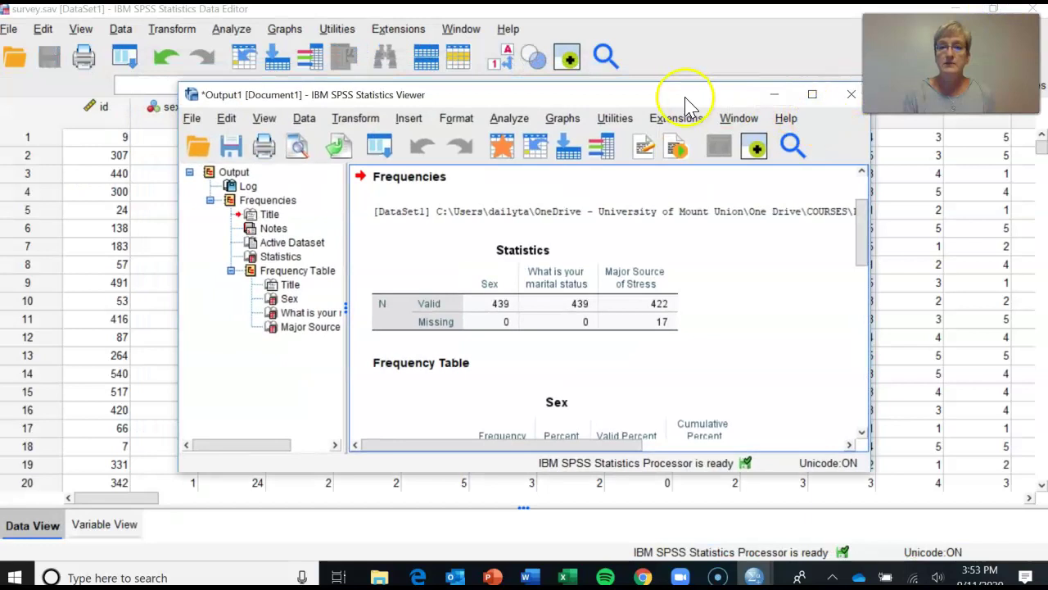
{"action": "mouse_move", "coordinate": [678, 99]}
{"action": "left_mouse_down"}
{"action": "mouse_move", "coordinate": [908, 248]}
{"action": "mouse_move", "coordinate": [904, 268]}
{"action": "mouse_move", "coordinate": [1042, 359]}
{"action": "mouse_move", "coordinate": [673, 146]}
{"action": "mouse_move", "coordinate": [678, 104]}
{"action": "left_mouse_up"}
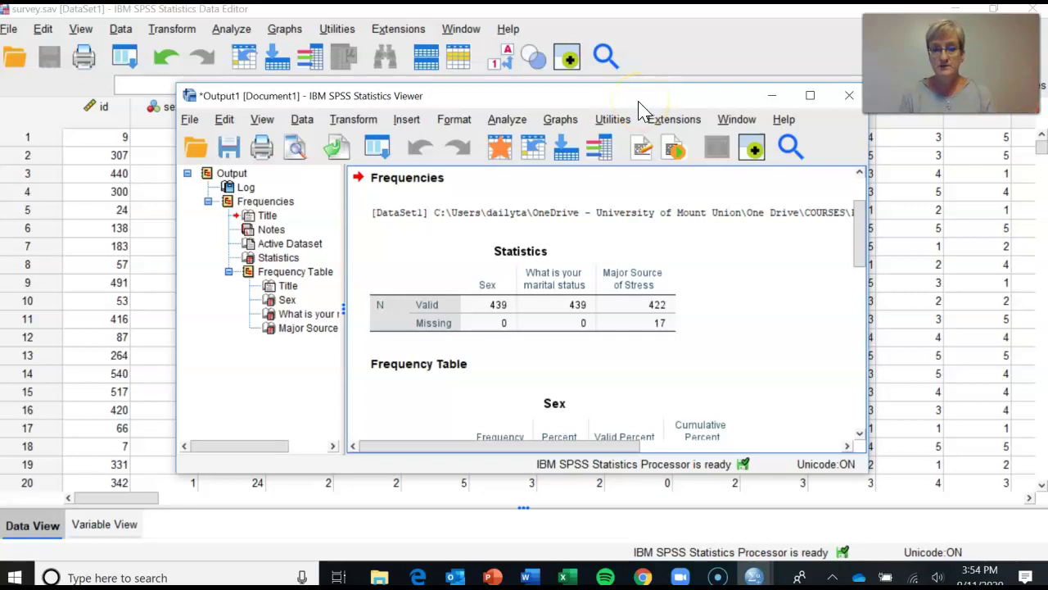
{"action": "left_click", "coordinate": [637, 279]}
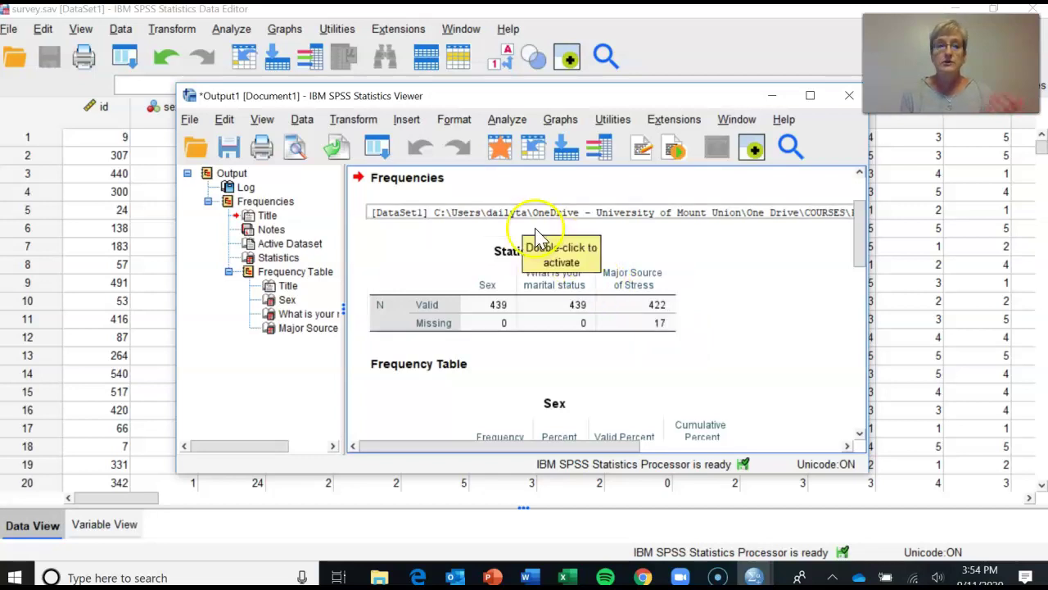
{"action": "left_click", "coordinate": [231, 31]}
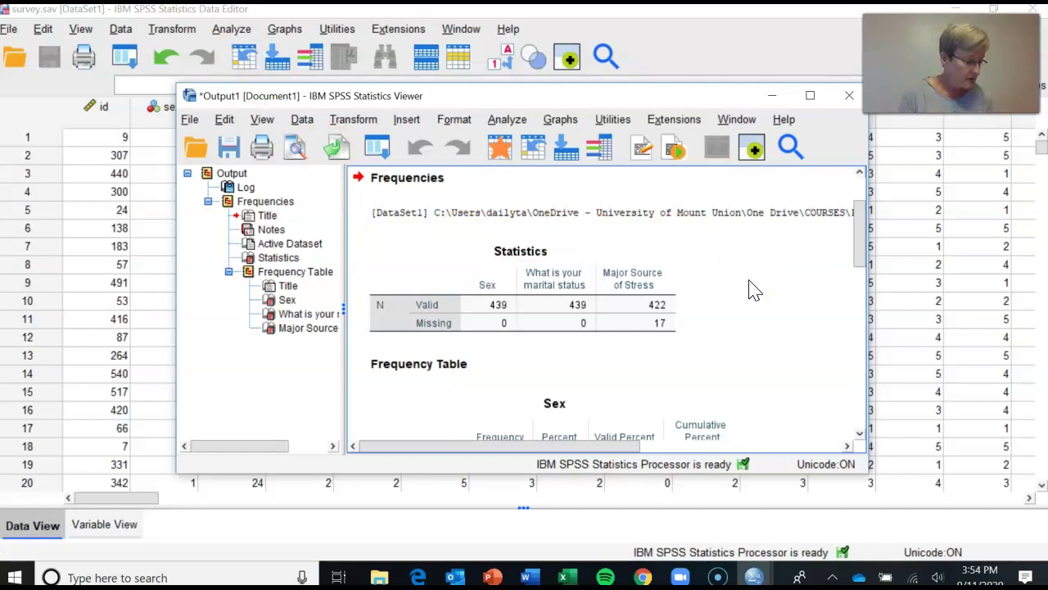
{"action": "scroll", "coordinate": [753, 290], "scroll_direction": "down", "scroll_amount": 3}
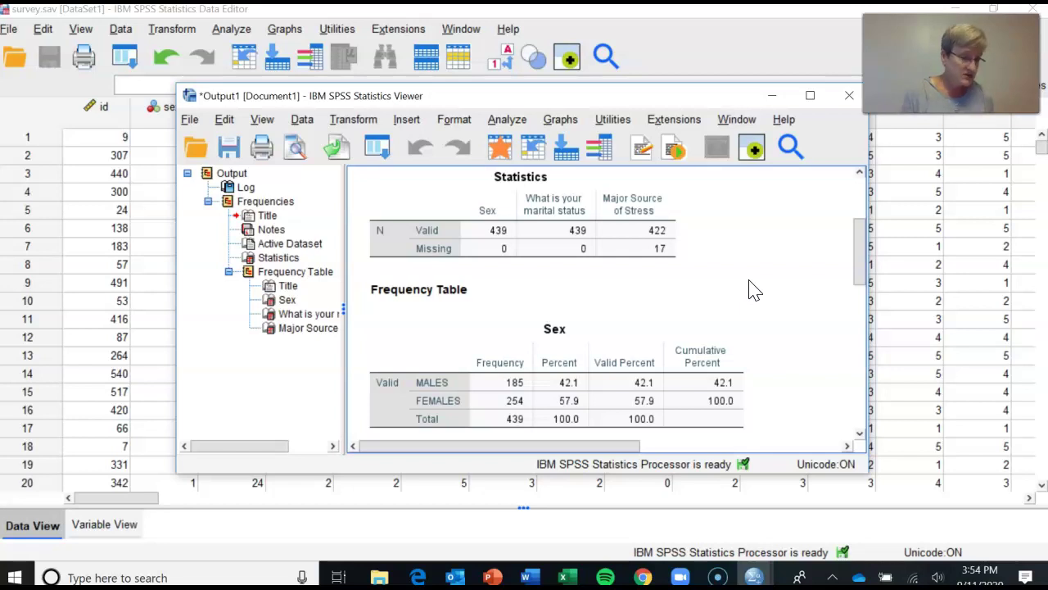
{"action": "scroll", "coordinate": [753, 290], "scroll_direction": "down", "scroll_amount": 5}
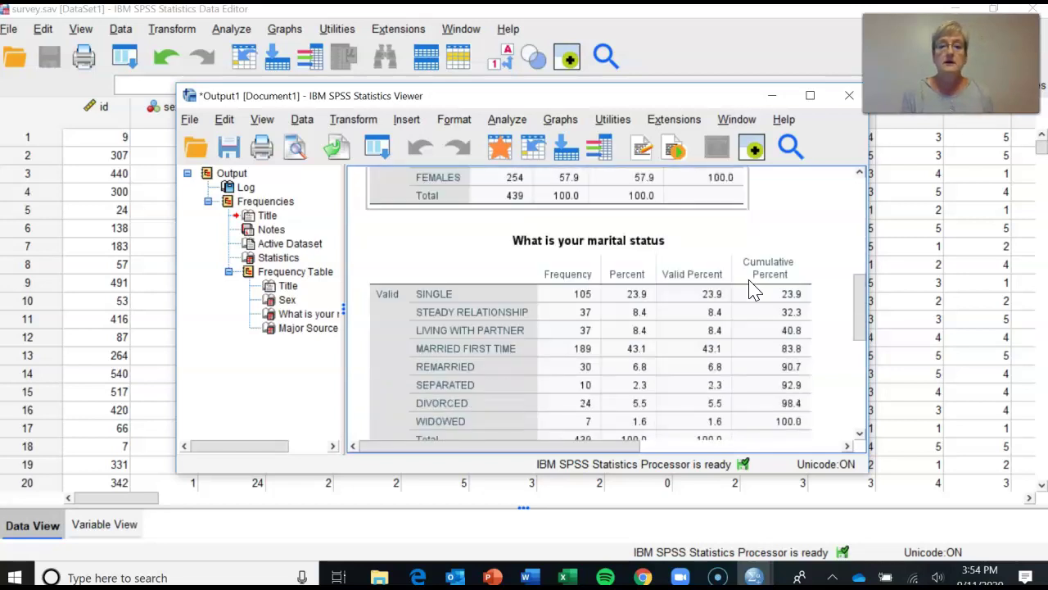
{"action": "scroll", "coordinate": [753, 290], "scroll_direction": "down", "scroll_amount": 6}
{"action": "scroll", "coordinate": [754, 287], "scroll_direction": "up", "scroll_amount": 12}
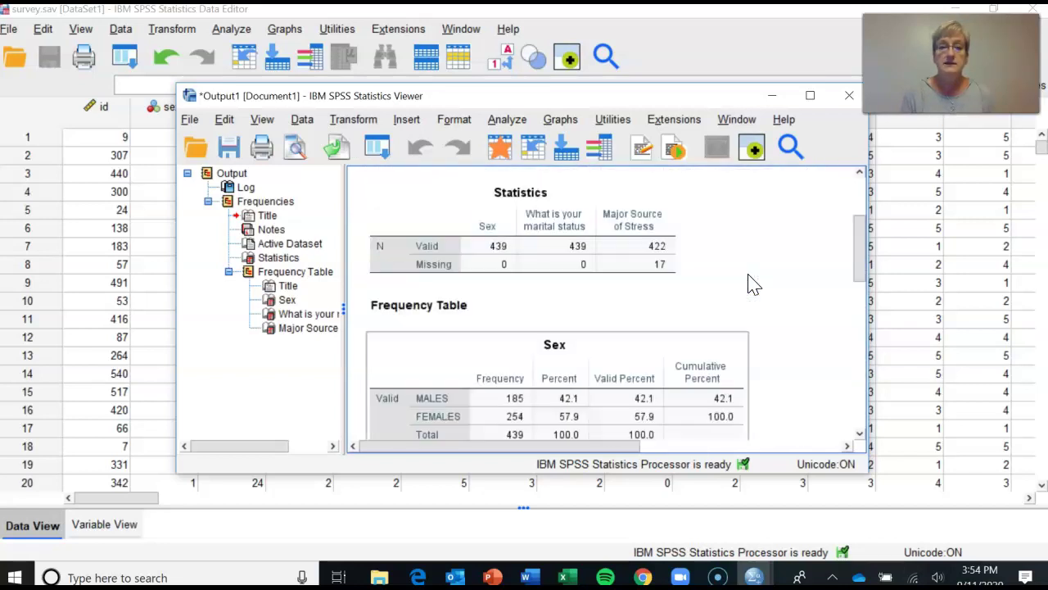
{"action": "scroll", "coordinate": [754, 285], "scroll_direction": "up", "scroll_amount": 4}
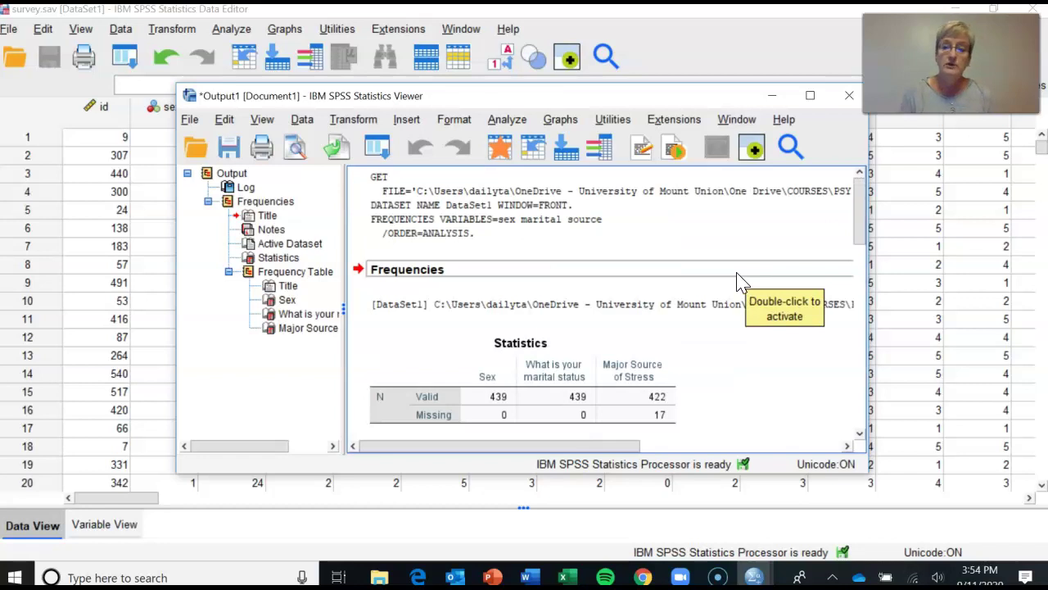
{"action": "left_click", "coordinate": [686, 231]}
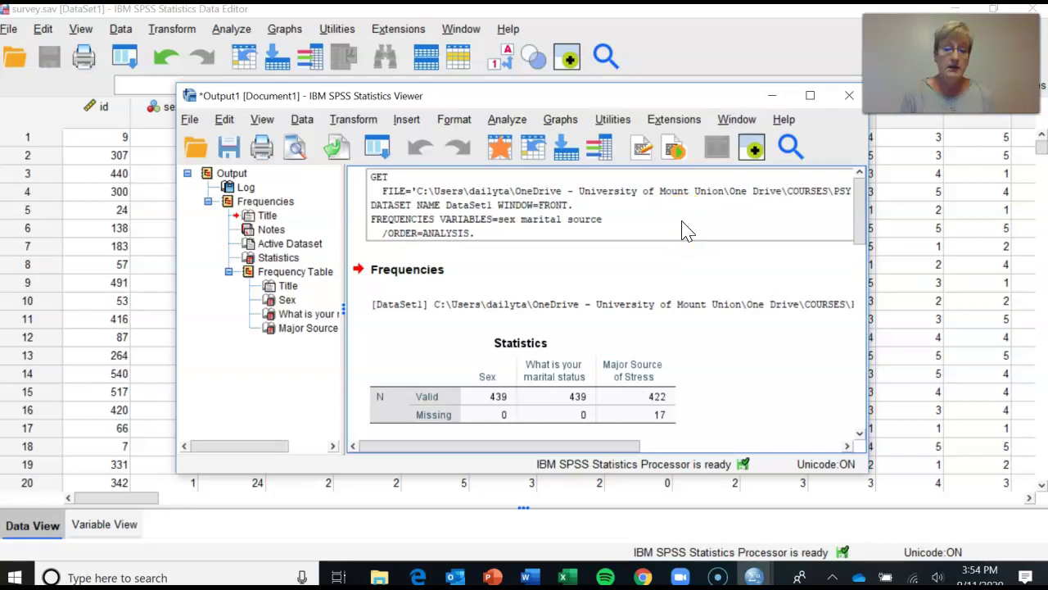
{"action": "left_click", "coordinate": [664, 258]}
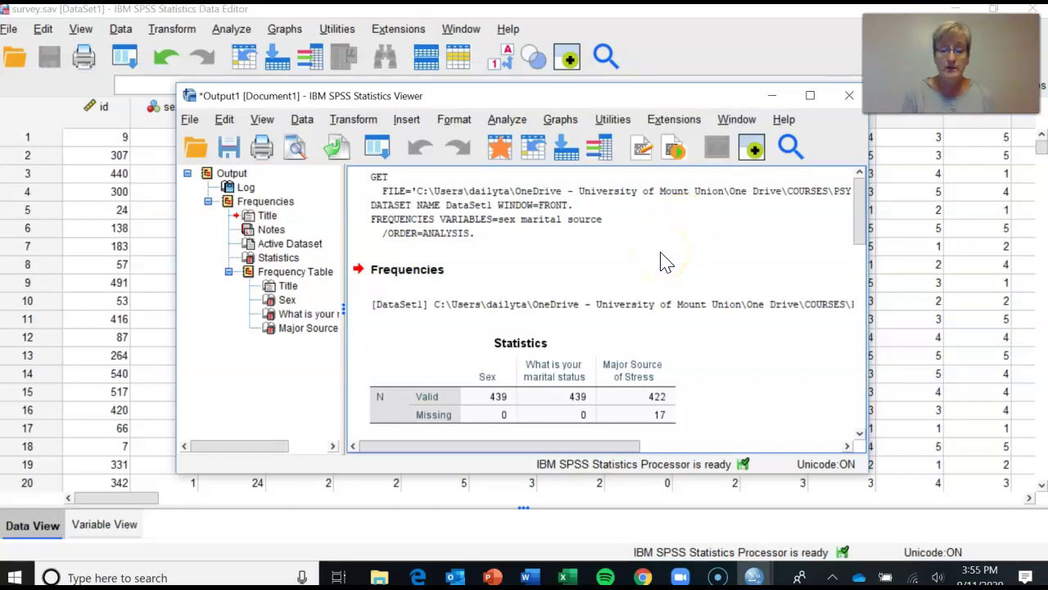
Open the Save Output As dialog from the Viewer's File menu.
{"action": "left_click", "coordinate": [190, 122]}
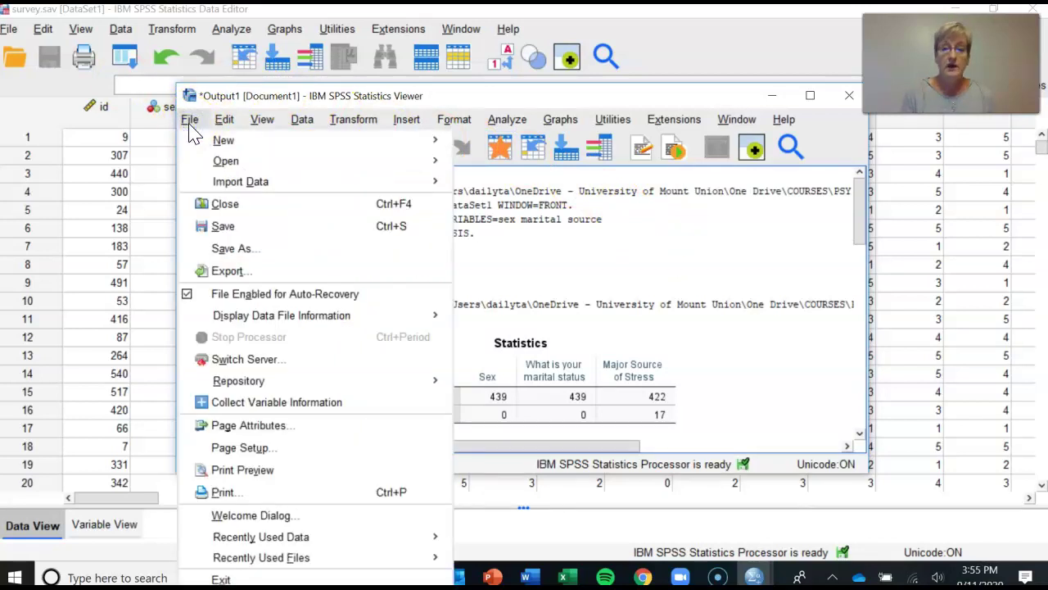
{"action": "left_click", "coordinate": [242, 253]}
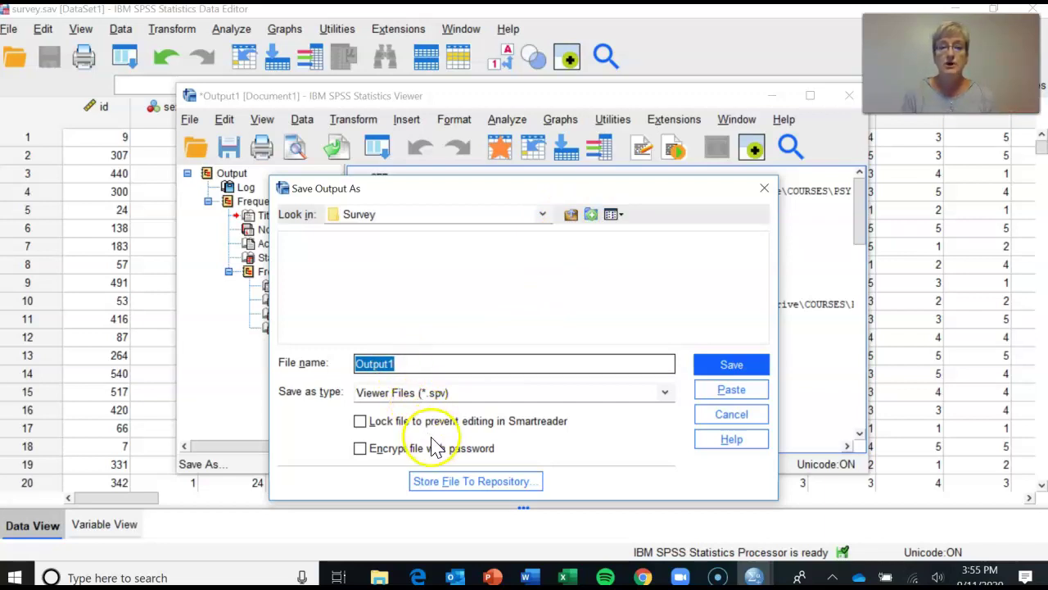
Go up to One Drive, then into COURSES > PSY 222 > Pallant.
{"action": "left_click", "coordinate": [570, 215]}
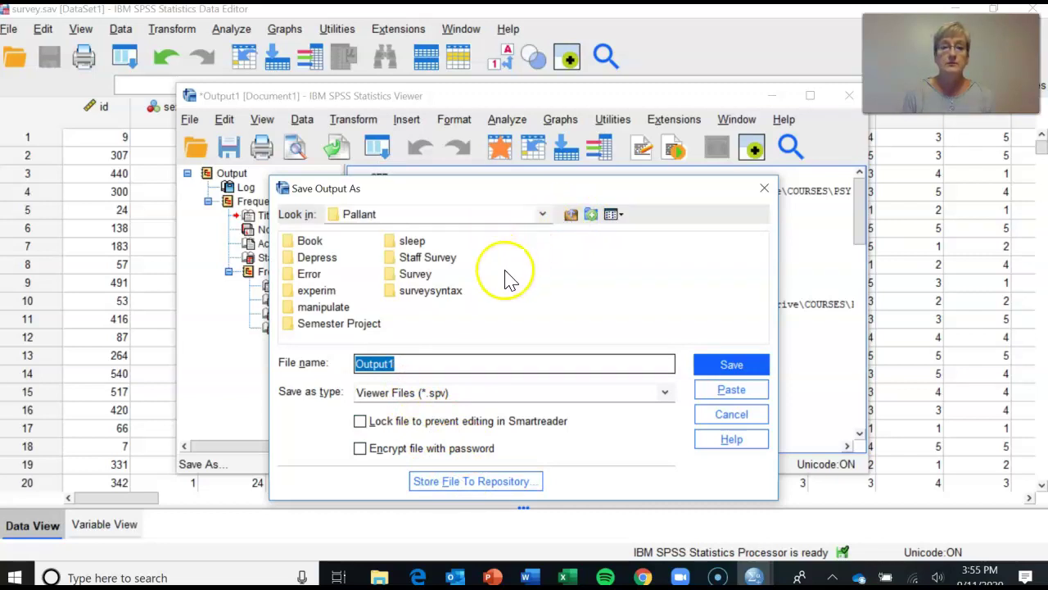
{"action": "left_click", "coordinate": [571, 214]}
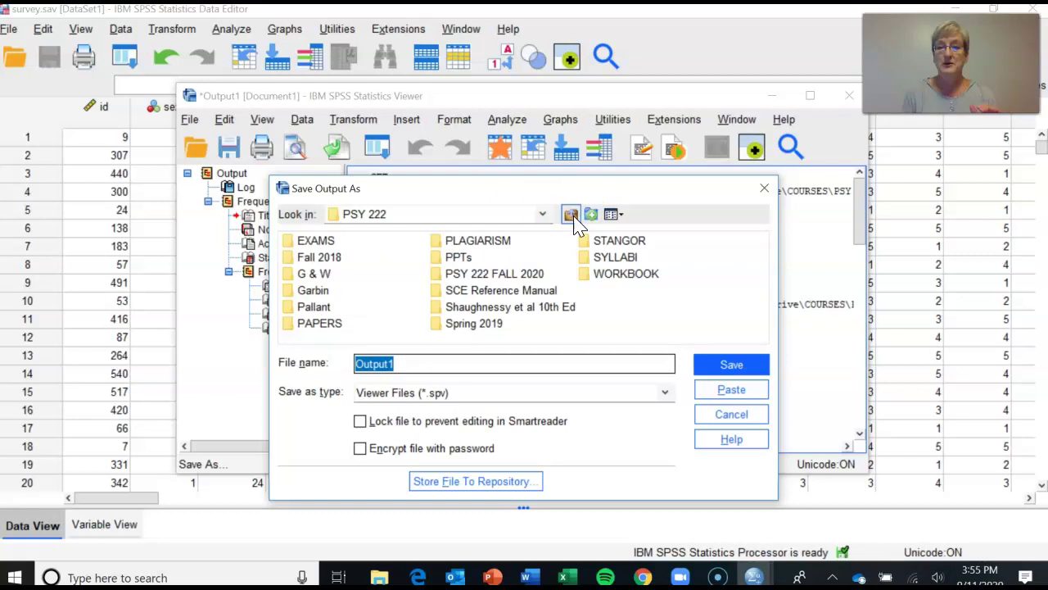
{"action": "left_click", "coordinate": [572, 216]}
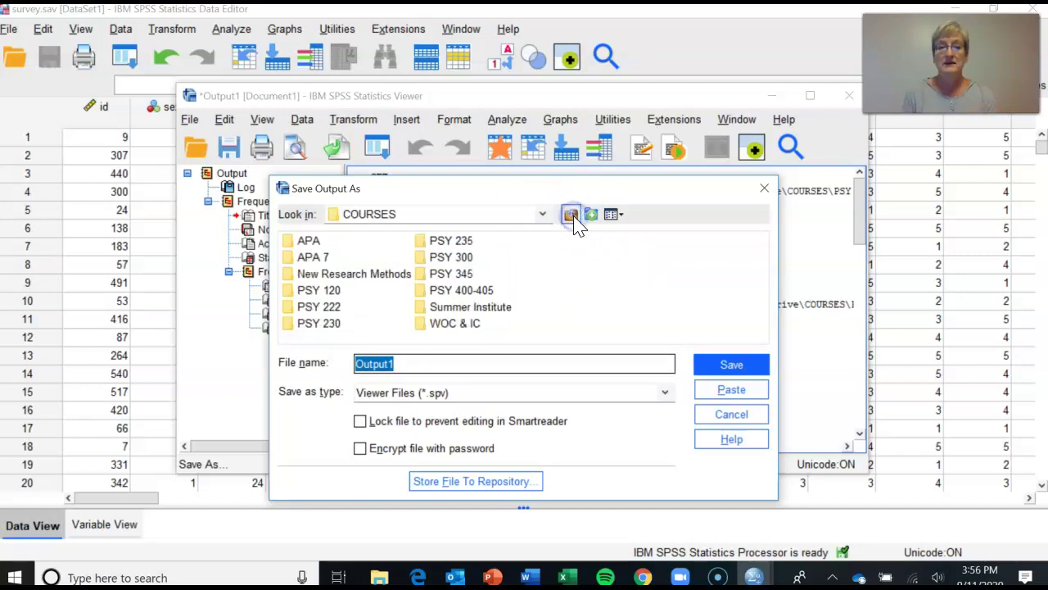
{"action": "left_click", "coordinate": [573, 216]}
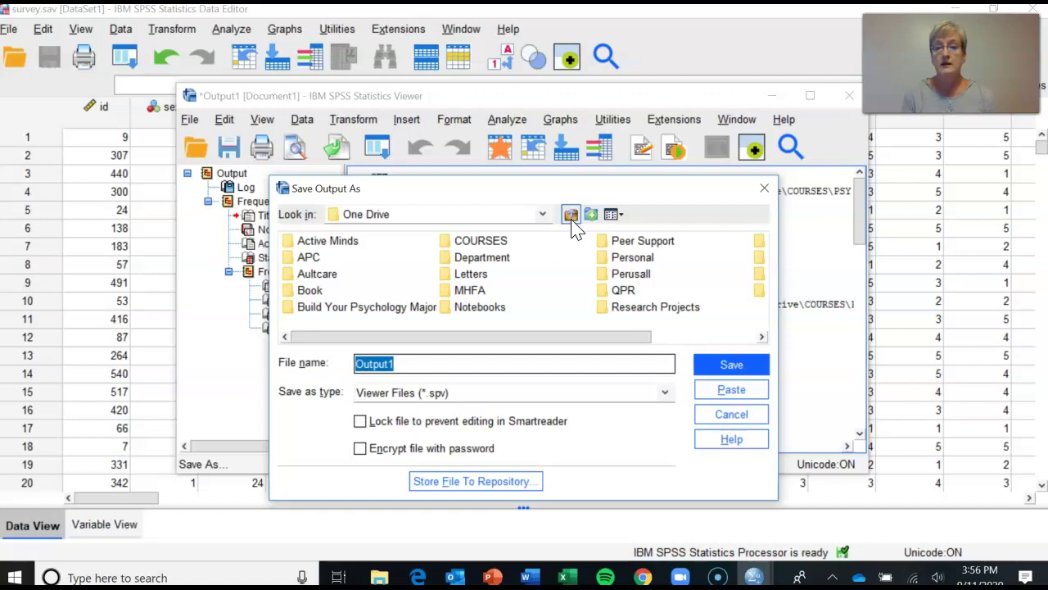
{"action": "double_click", "coordinate": [499, 241]}
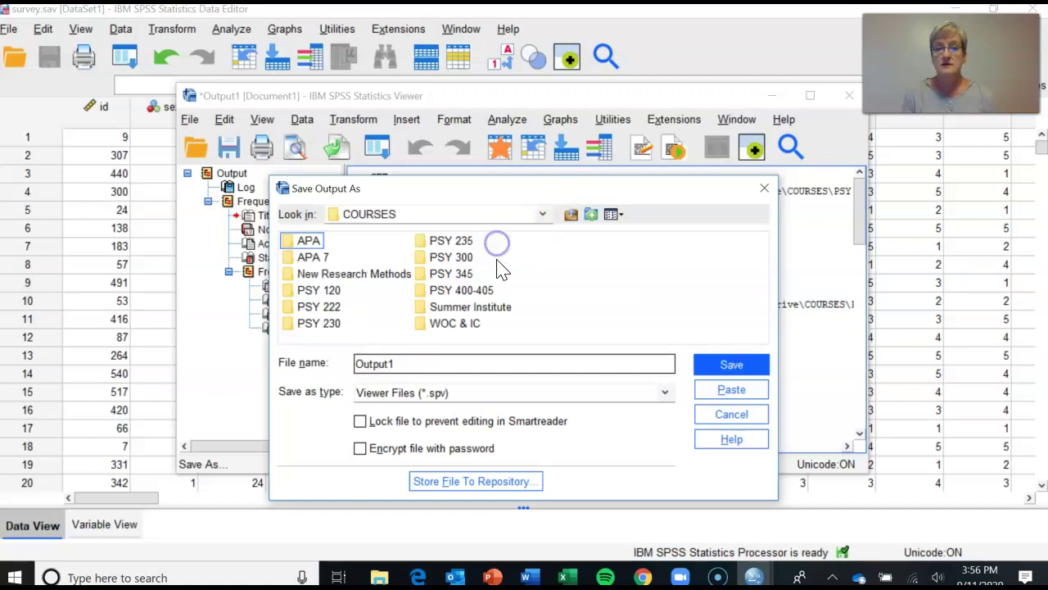
{"action": "double_click", "coordinate": [332, 306]}
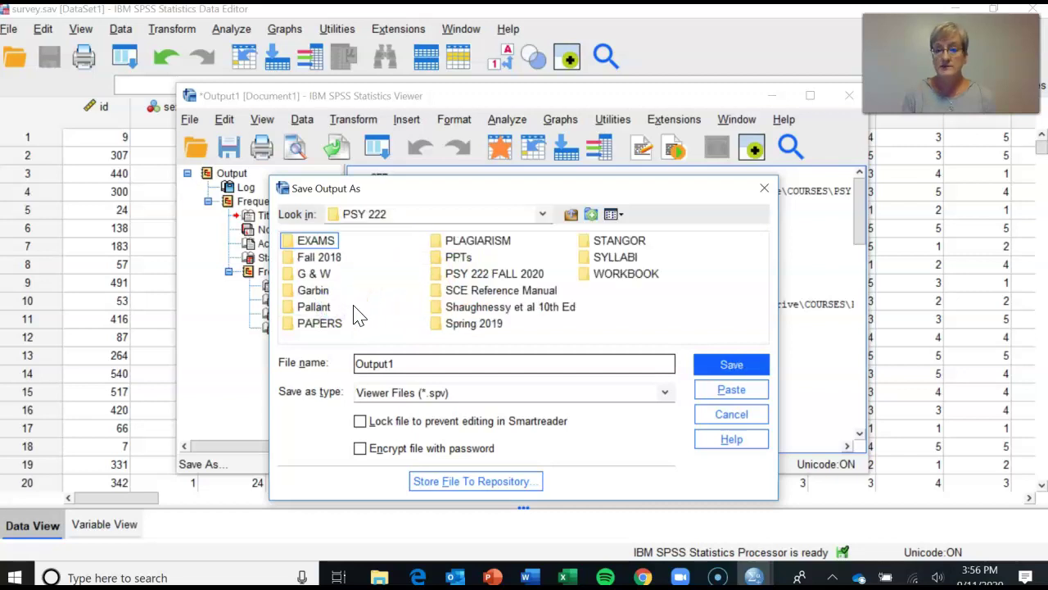
{"action": "double_click", "coordinate": [322, 308]}
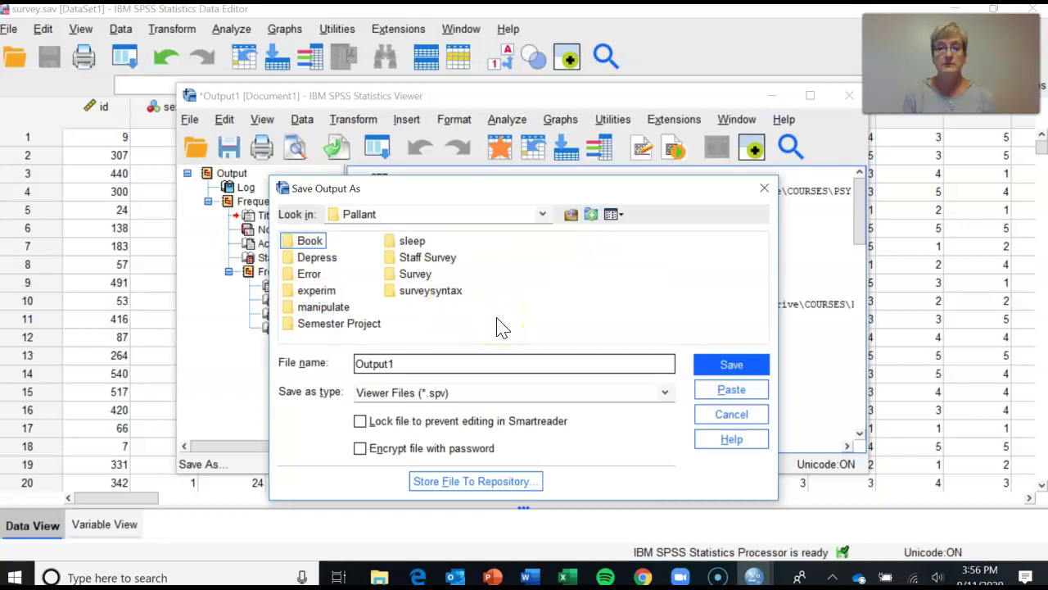
Create a new folder named 'Homework' inside Pallant.
{"action": "left_click", "coordinate": [592, 215]}
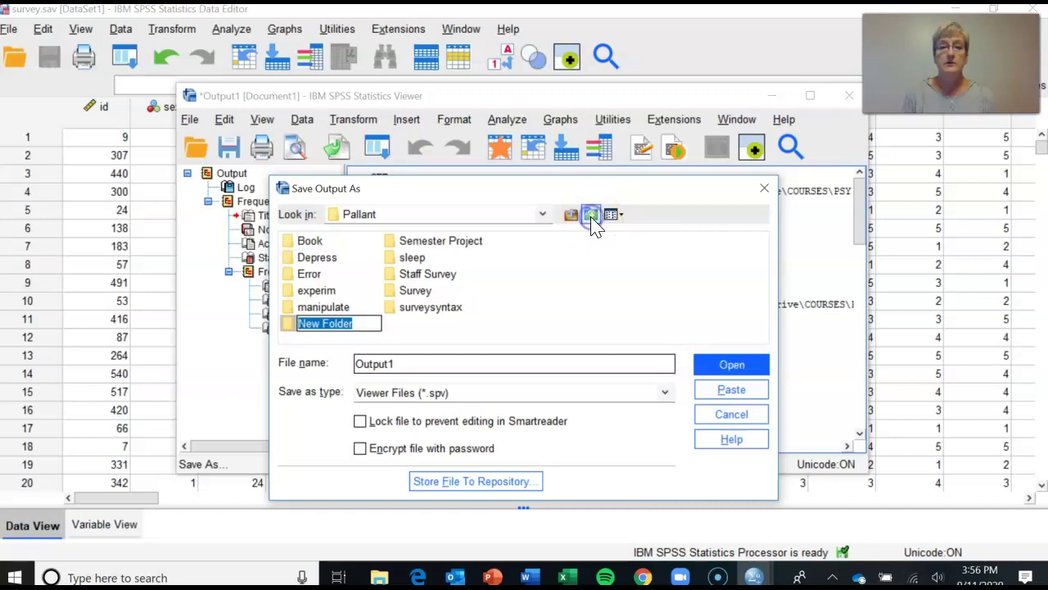
{"action": "type", "text": "H"}
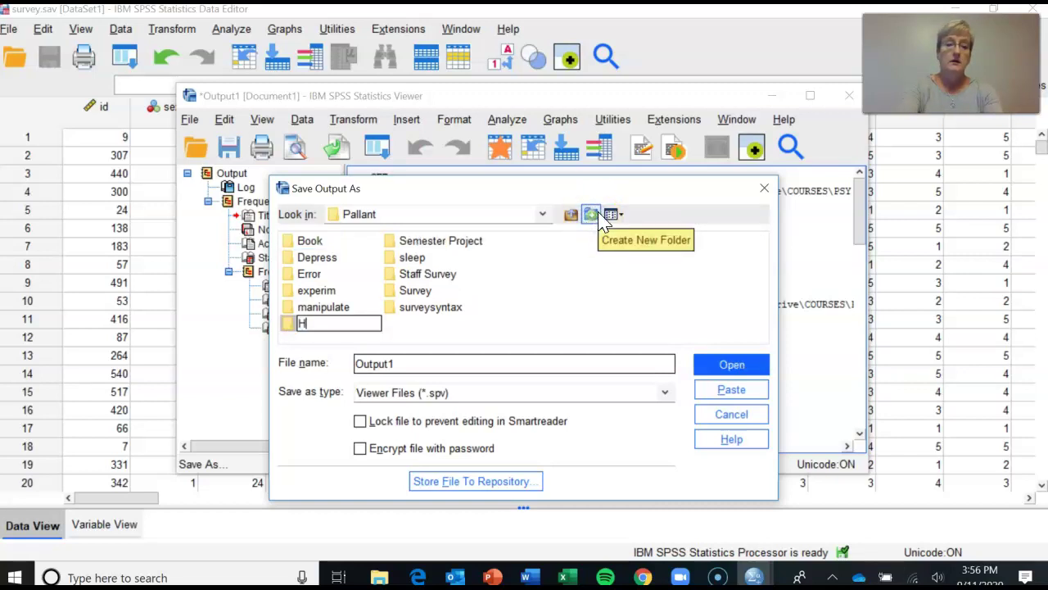
{"action": "type", "text": "omewok"}
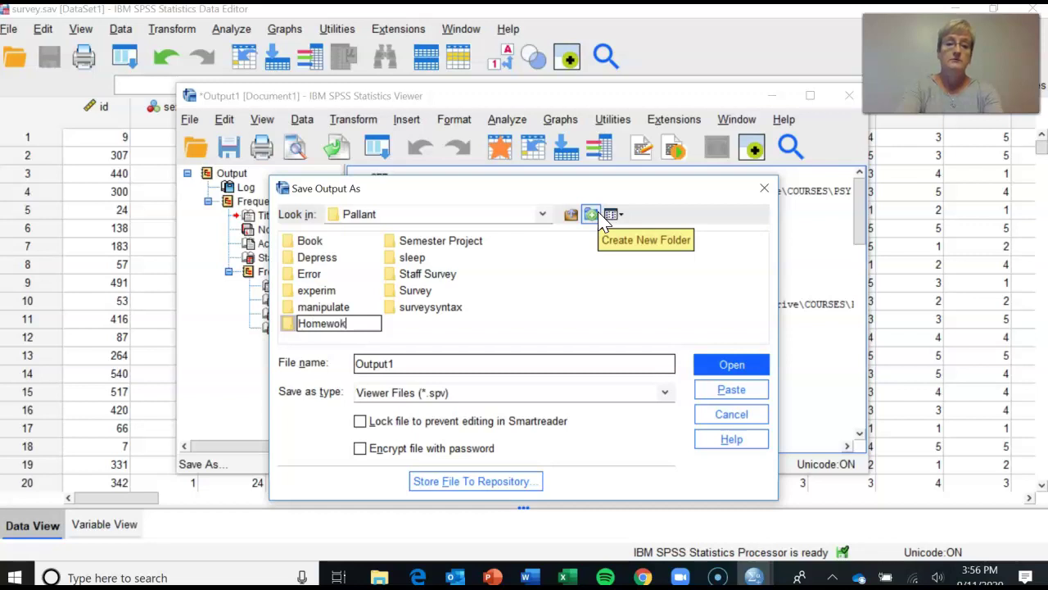
{"action": "key", "text": "BackSpace"}
{"action": "type", "text": "r"}
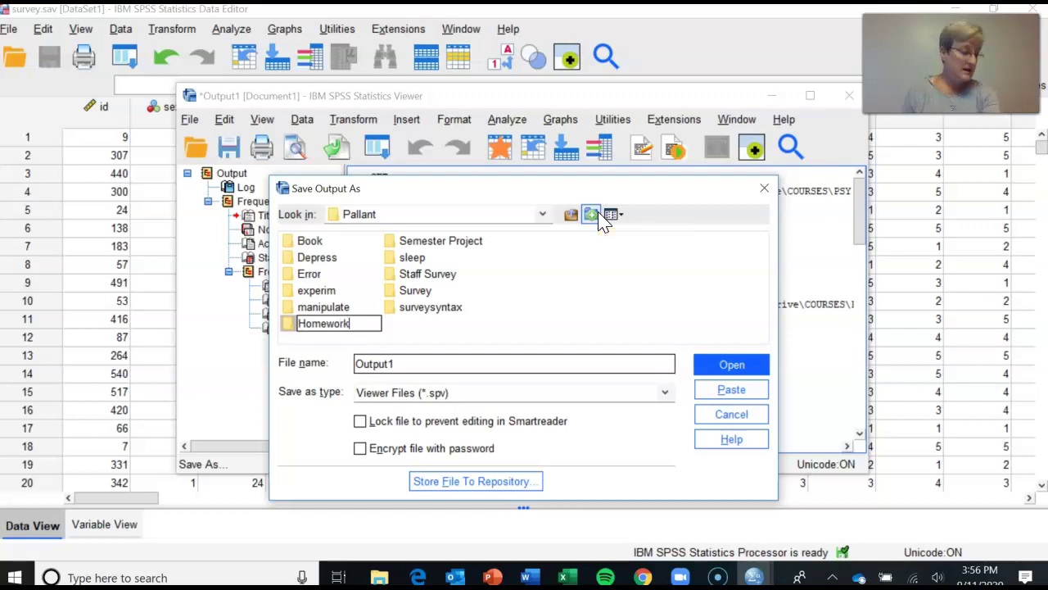
{"action": "left_click", "coordinate": [629, 209]}
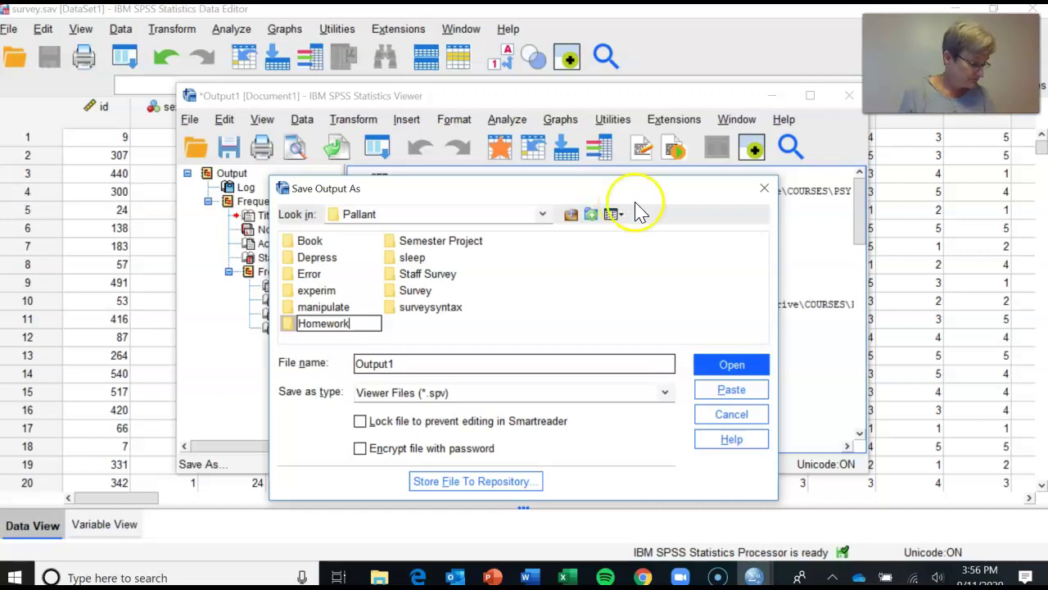
{"action": "left_click", "coordinate": [401, 364]}
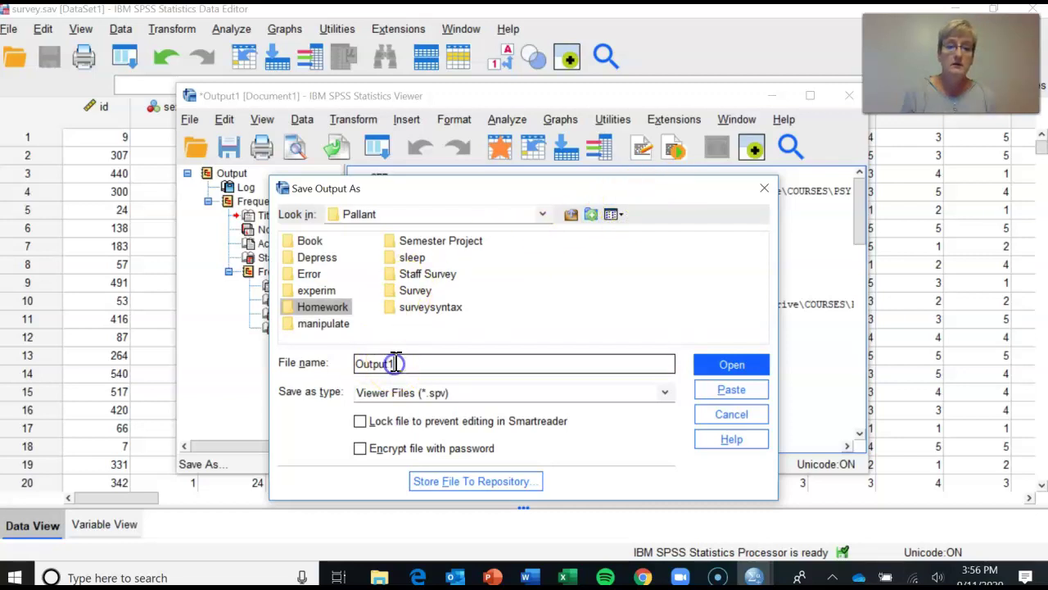
Replace the Output1 file name with 'Chapter3'.
{"action": "key", "text": "BackSpace"}
{"action": "key", "text": "BackSpace"}
{"action": "key", "text": "BackSpace"}
{"action": "key", "text": "BackSpace"}
{"action": "key", "text": "BackSpace"}
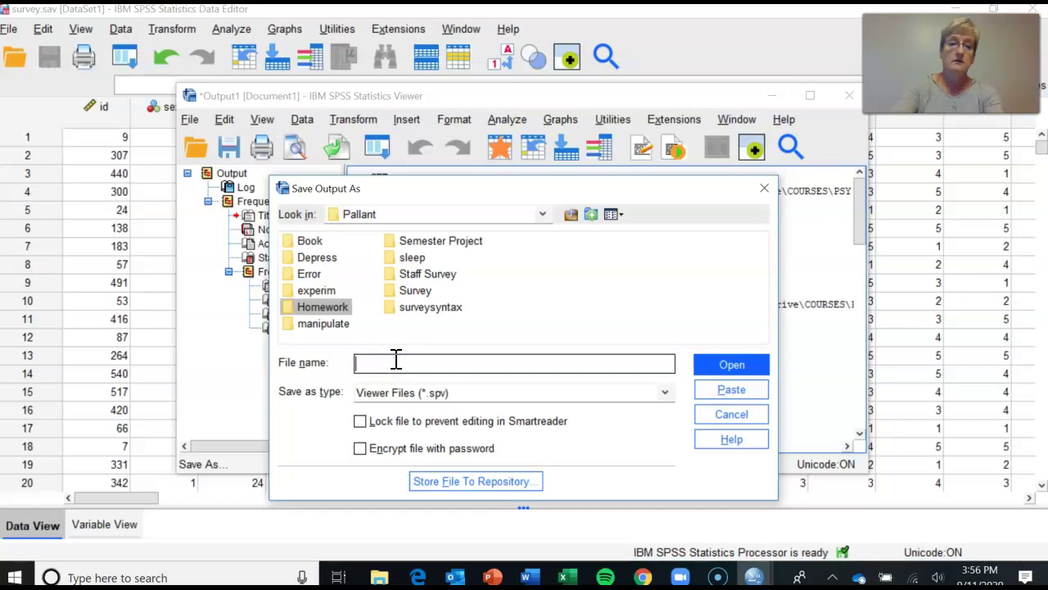
{"action": "type", "text": "Chapte"}
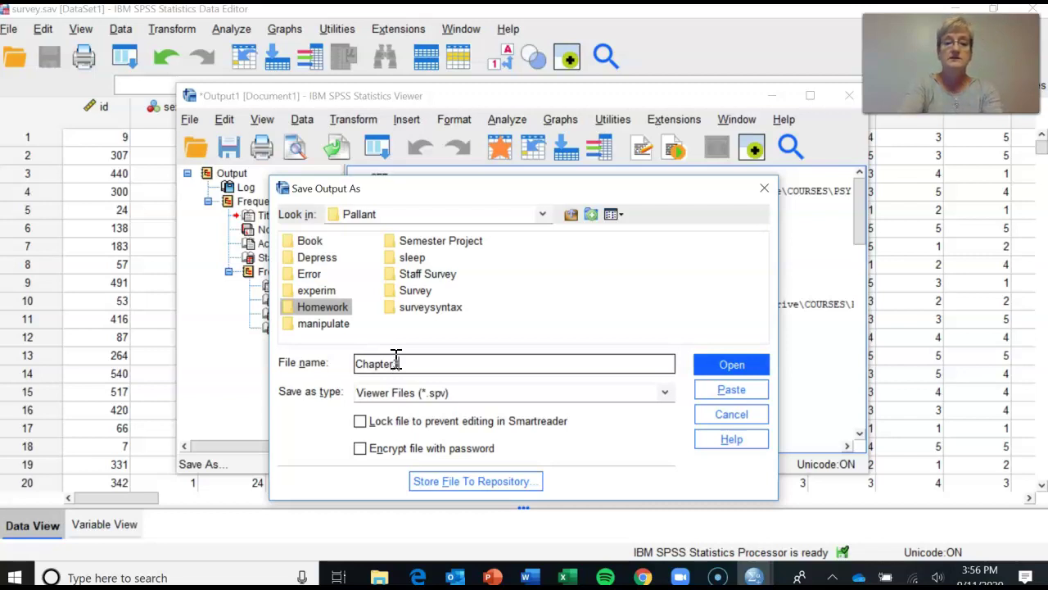
{"action": "type", "text": "r3"}
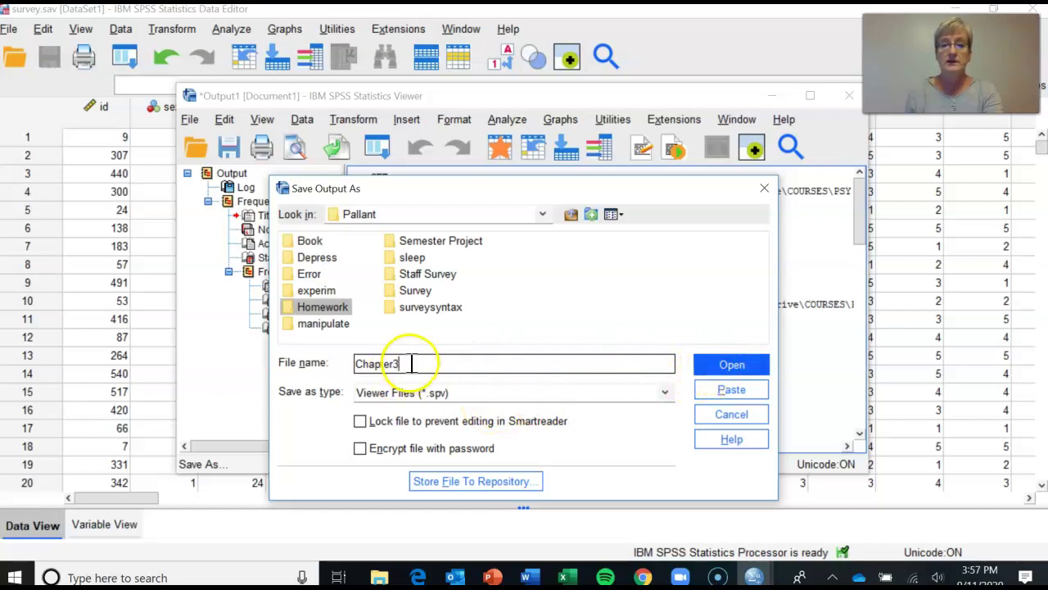
Enter Homework, save the output as Chapter3.spv, and close the Viewer.
{"action": "left_click", "coordinate": [725, 377]}
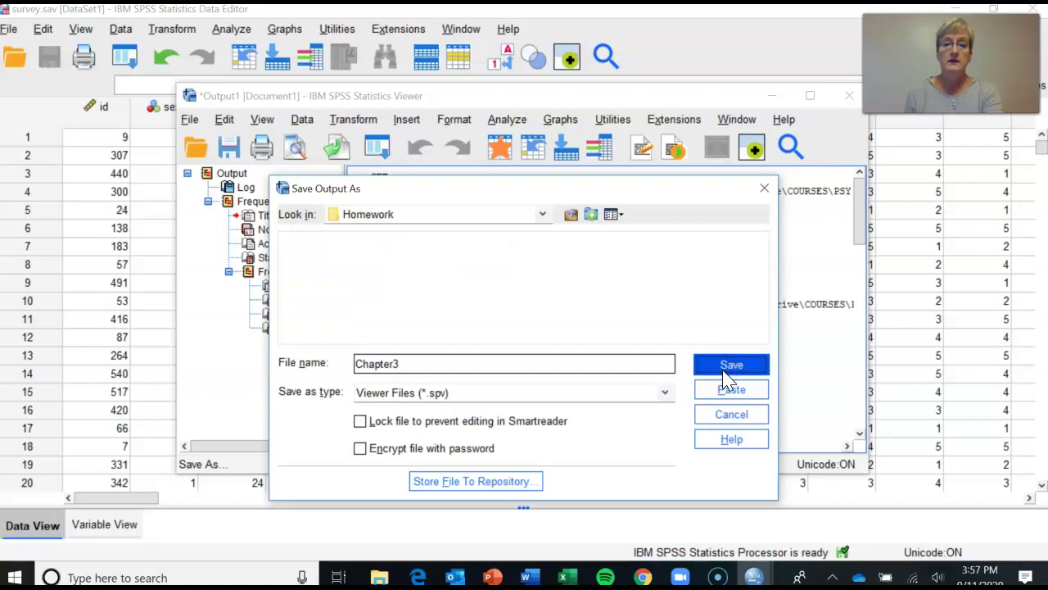
{"action": "left_click", "coordinate": [729, 375]}
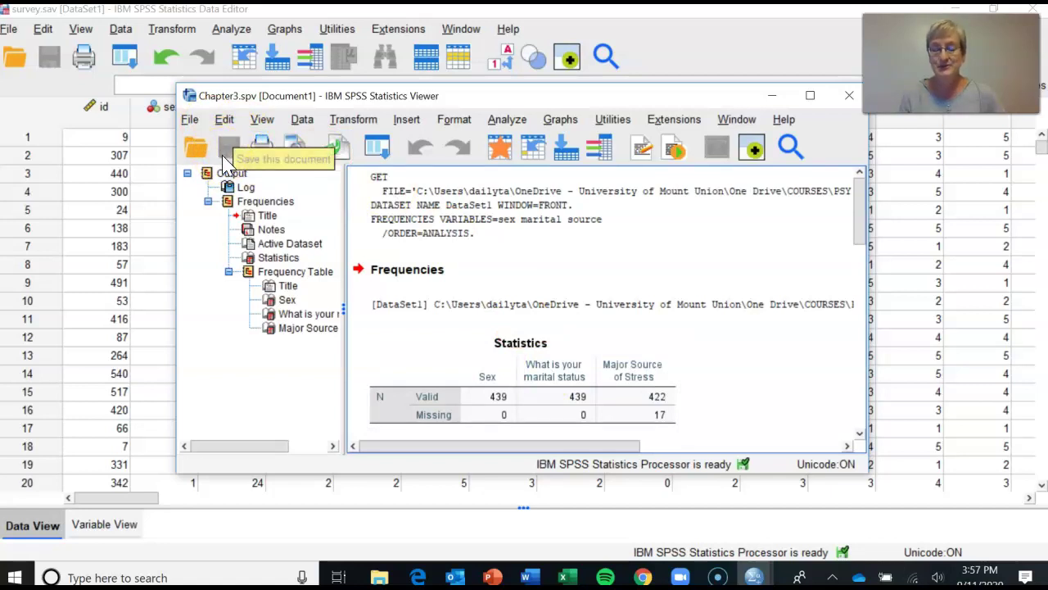
{"action": "left_click", "coordinate": [233, 160]}
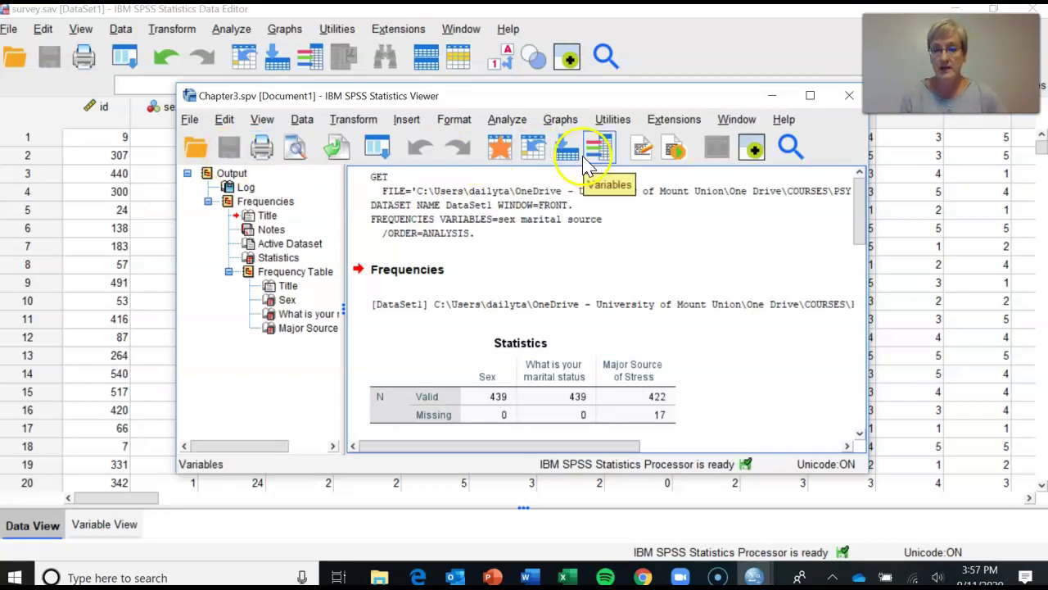
{"action": "left_click", "coordinate": [630, 212]}
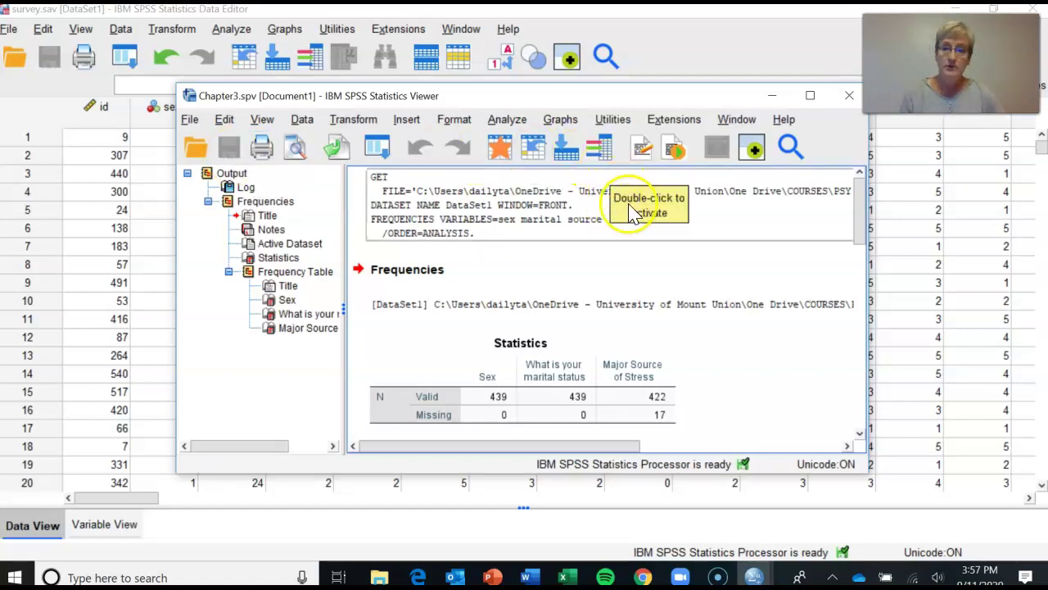
{"action": "left_click", "coordinate": [849, 99]}
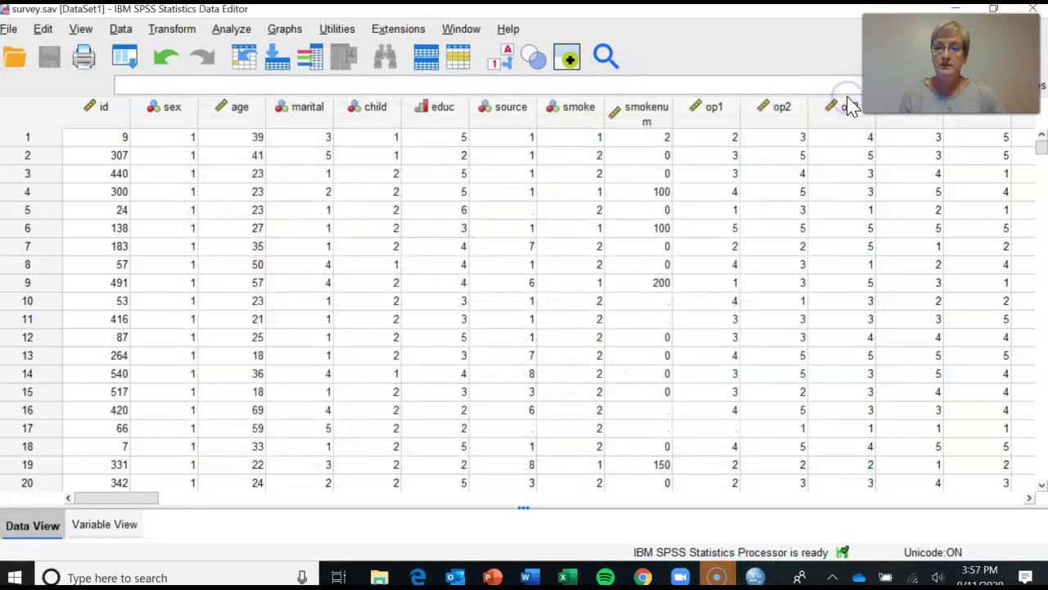
{"action": "left_click", "coordinate": [660, 211]}
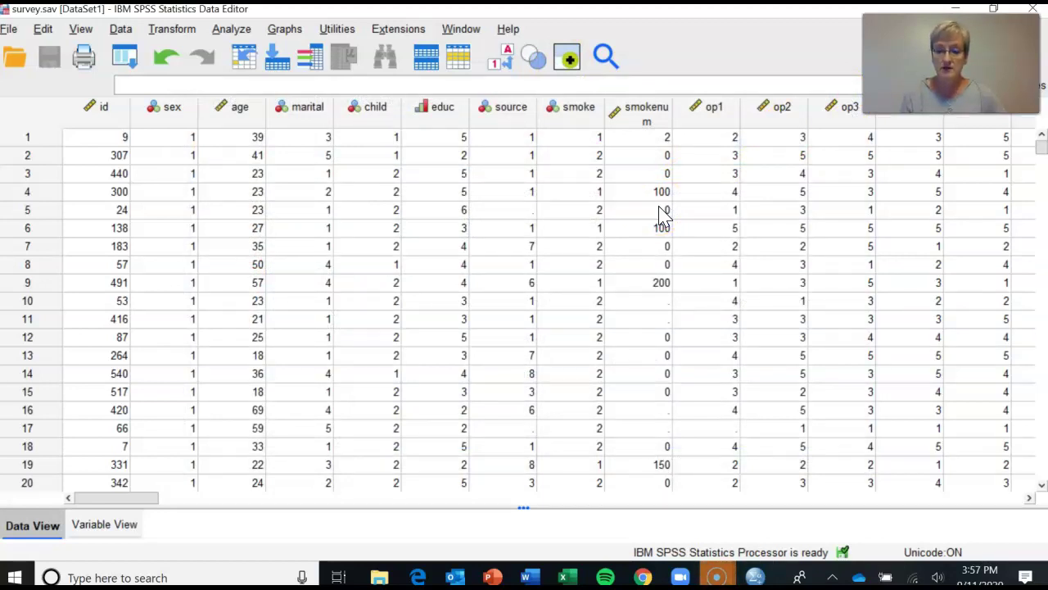
{"action": "left_click", "coordinate": [644, 230]}
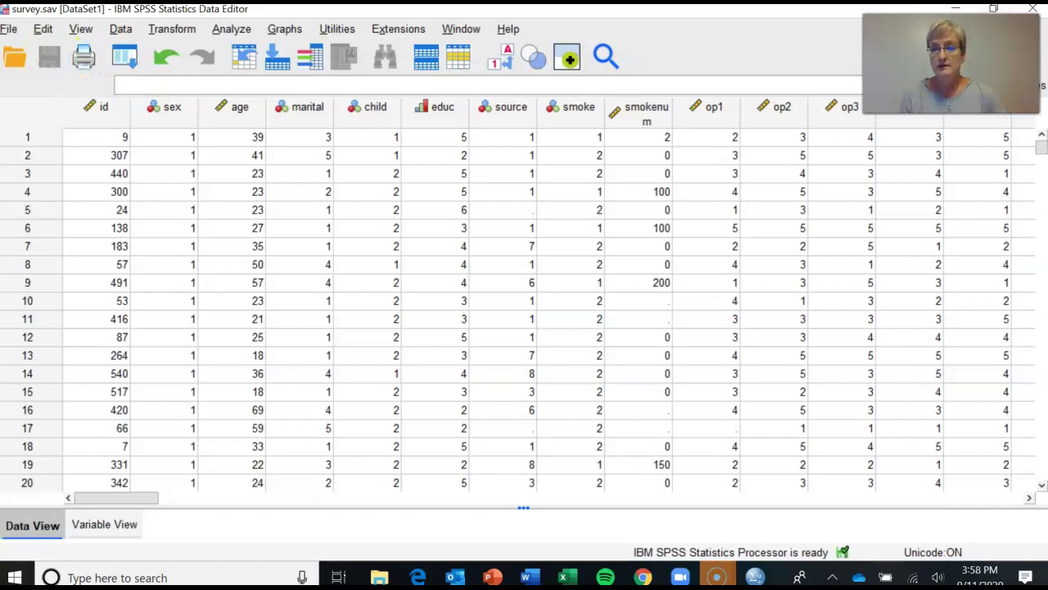
Close the Data Editor and confirm exiting IBM SPSS Statistics.
{"action": "left_click", "coordinate": [1034, 10]}
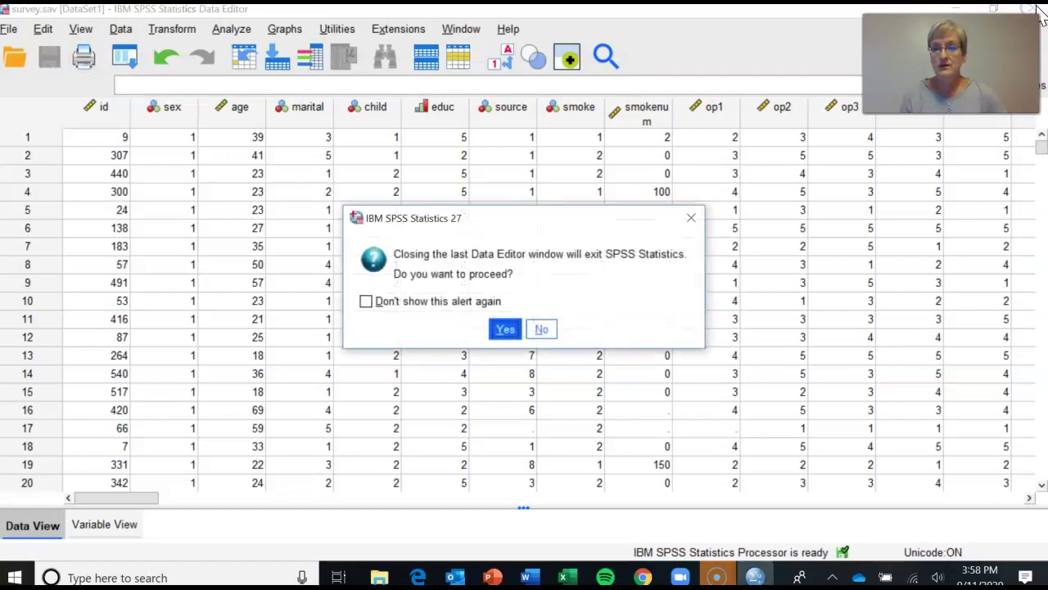
{"action": "left_click", "coordinate": [506, 330]}
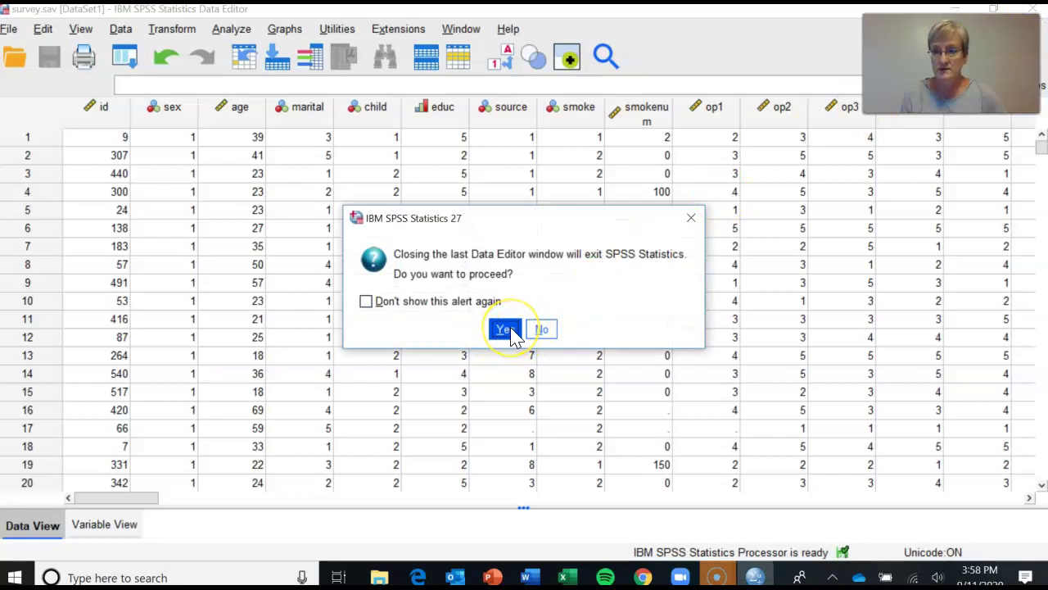